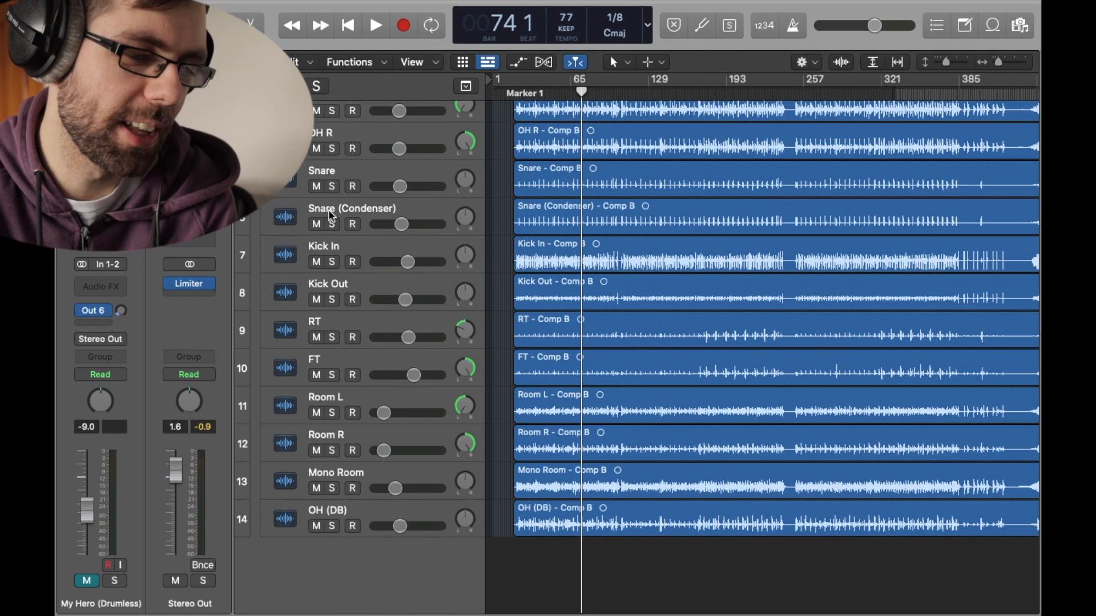
Move the playhead back to bar 37 near the start of the drum recording
{"action": "scroll", "coordinate": [338, 218], "scroll_direction": "down", "scroll_amount": 2}
{"action": "scroll", "coordinate": [348, 219], "scroll_direction": "up", "scroll_amount": 3}
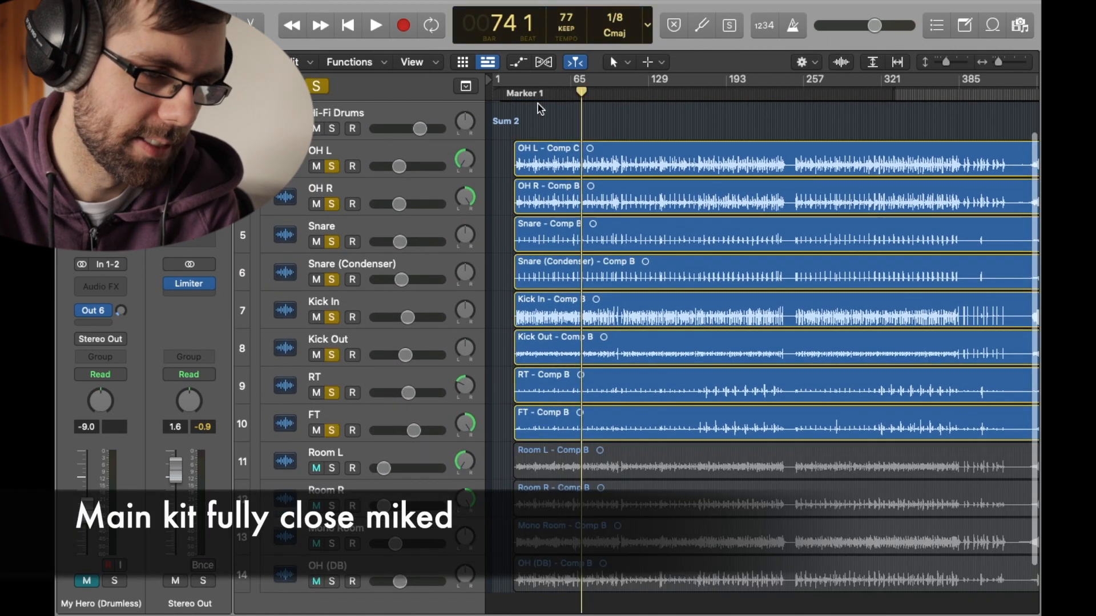
{"action": "left_click", "coordinate": [537, 94]}
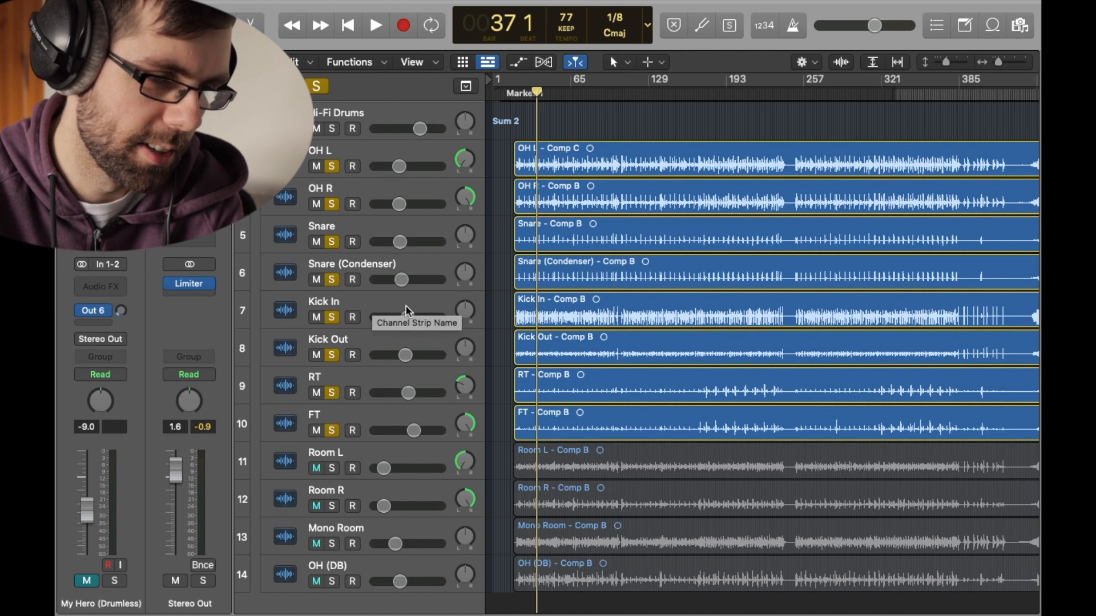
Examine the channel strips of the Kick In, Kick Out, RT and FT tracks one after another
{"action": "left_click", "coordinate": [383, 310]}
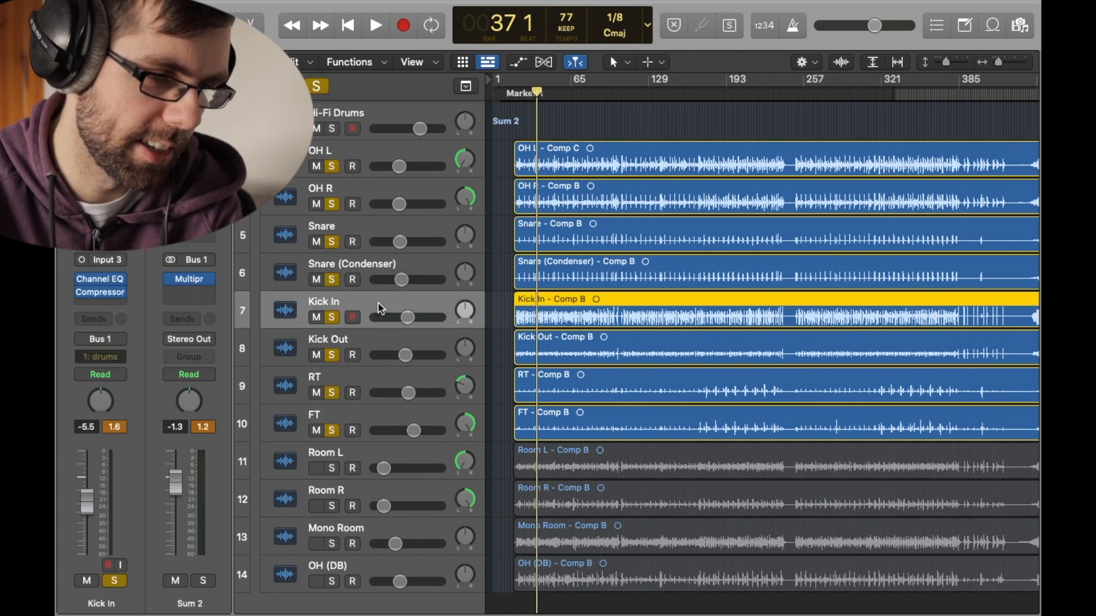
{"action": "scroll", "coordinate": [380, 308], "scroll_direction": "down", "scroll_amount": 1}
{"action": "scroll", "coordinate": [380, 309], "scroll_direction": "up", "scroll_amount": 1}
{"action": "scroll", "coordinate": [380, 309], "scroll_direction": "down", "scroll_amount": 2}
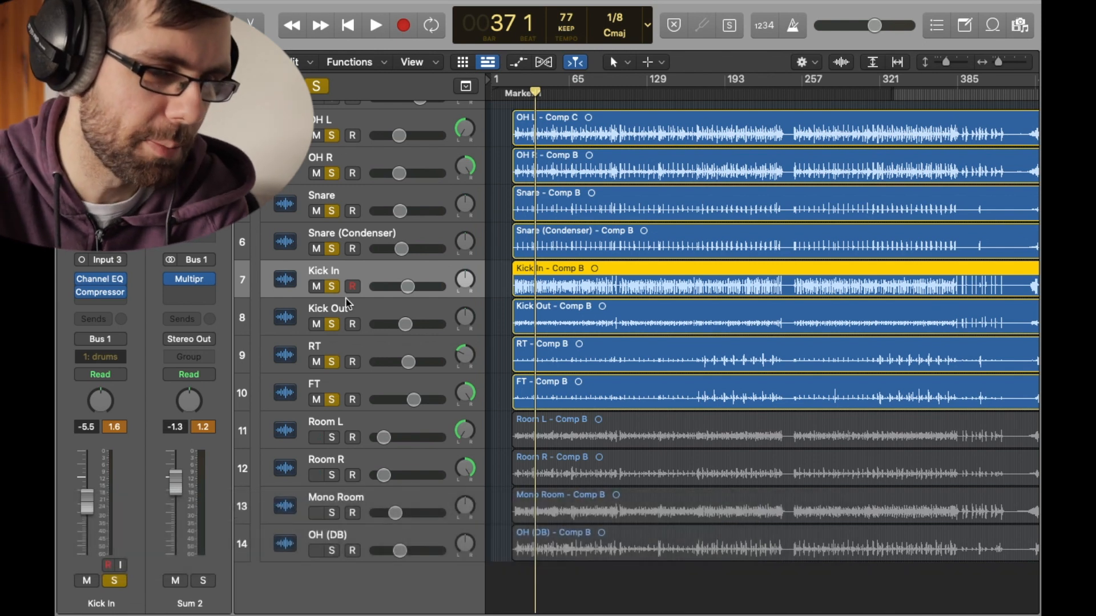
{"action": "left_click", "coordinate": [345, 299]}
{"action": "left_click", "coordinate": [353, 277]}
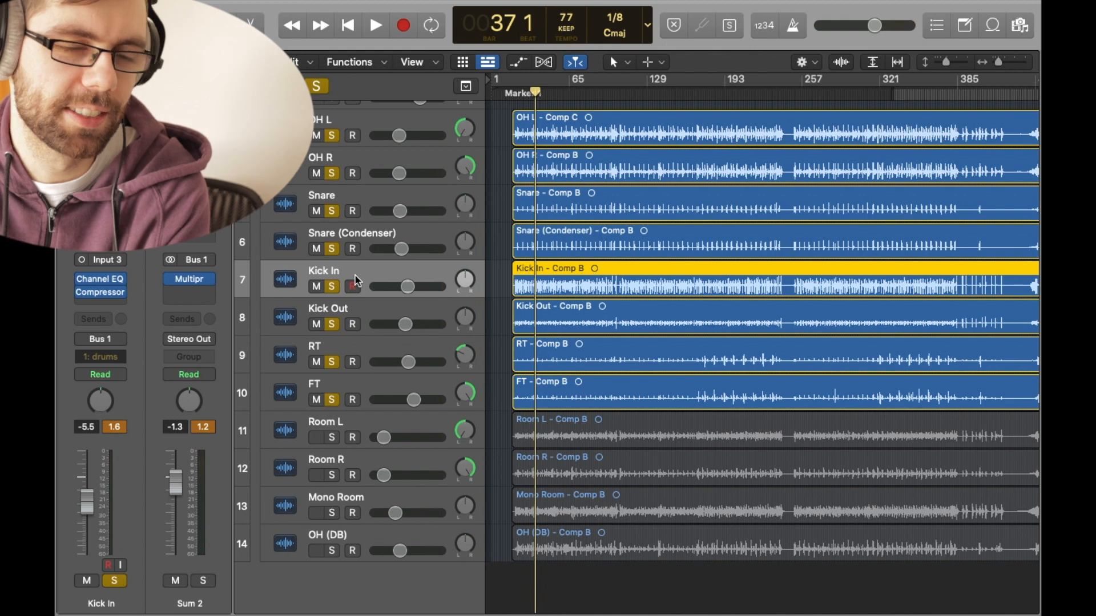
{"action": "left_click", "coordinate": [361, 309]}
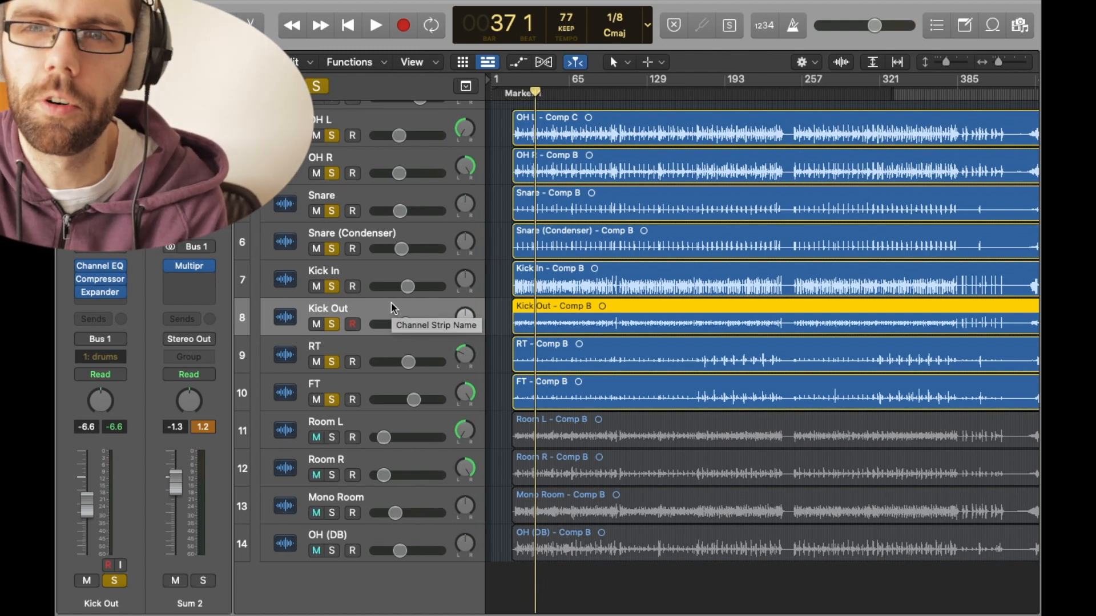
{"action": "left_click", "coordinate": [385, 341]}
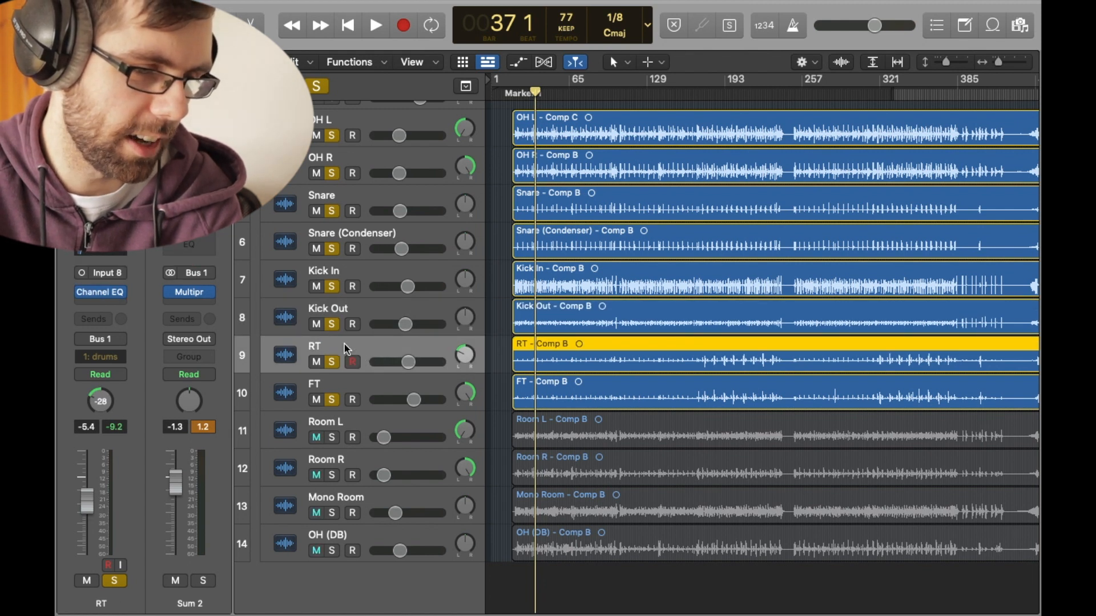
{"action": "left_click", "coordinate": [372, 381]}
{"action": "scroll", "coordinate": [372, 381], "scroll_direction": "down", "scroll_amount": 1}
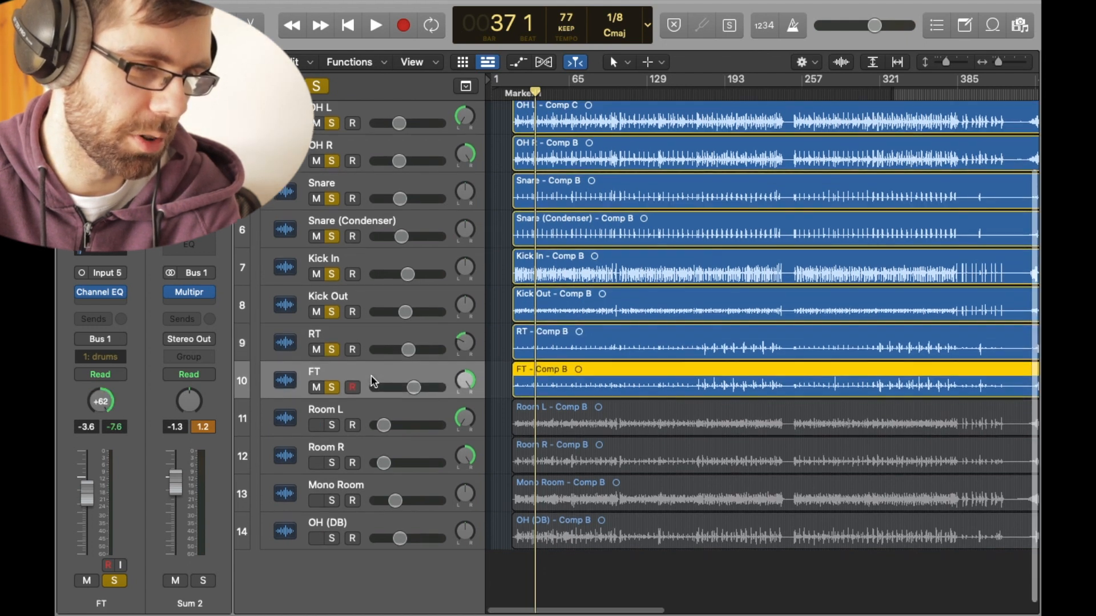
Turn solo off for all tracks from FT up to OH L and solo the same tracks again
{"action": "key", "text": "super+Right"}
{"action": "key", "text": "super+Right"}
{"action": "key", "text": "super+Right"}
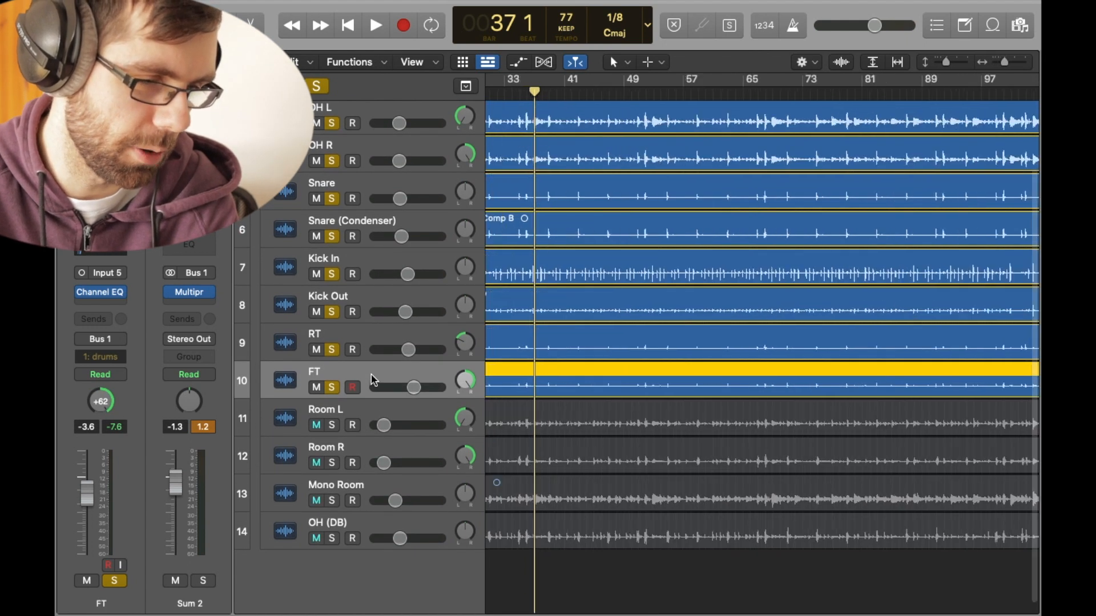
{"action": "key", "text": "super+Left"}
{"action": "key", "text": "super+Left"}
{"action": "key", "text": "super+Left"}
{"action": "key", "text": "super+Left"}
{"action": "key", "text": "super+Left"}
{"action": "left_click_drag", "start_coordinate": [334, 384], "coordinate": [335, 130]}
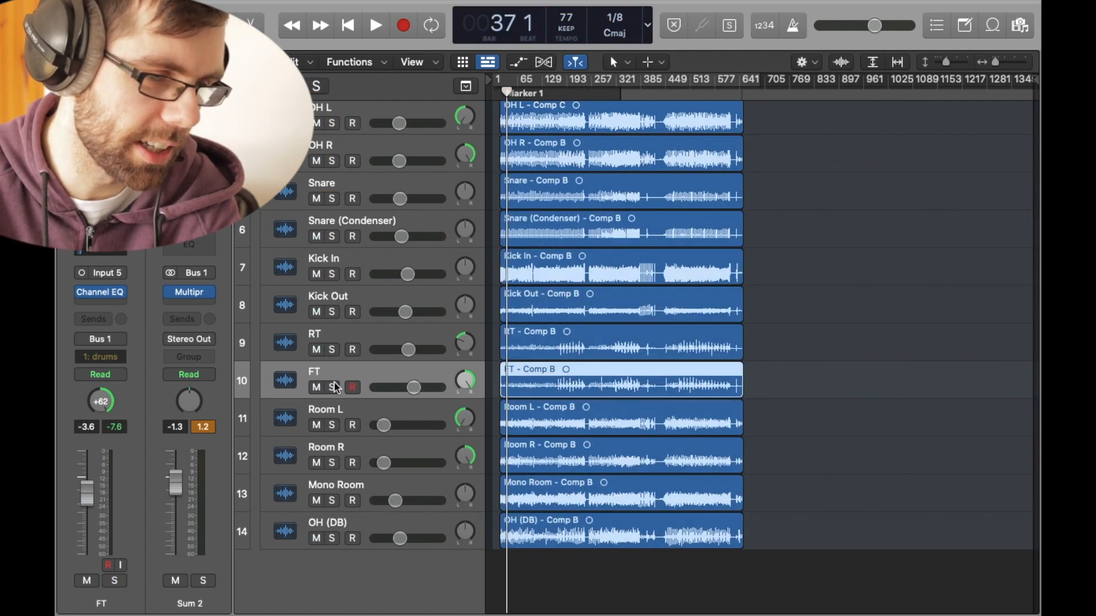
{"action": "left_click_drag", "start_coordinate": [334, 388], "coordinate": [334, 130]}
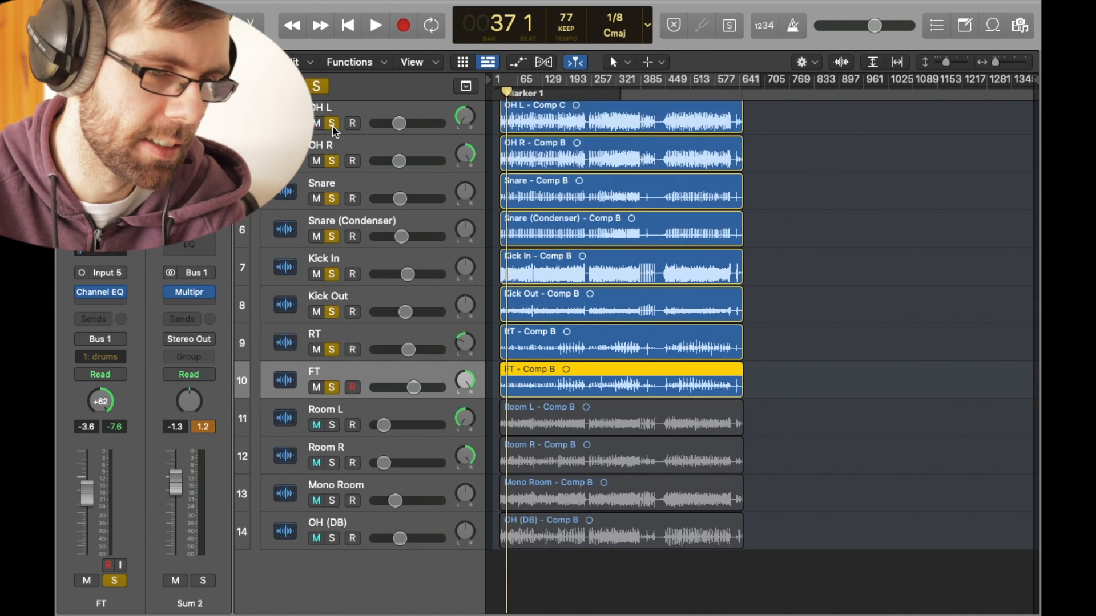
Play the soloed close-miked drum tracks from bar 37 to hear the main kit
{"action": "key", "text": "space"}
{"action": "key", "text": "super+Right"}
{"action": "key", "text": "super+Right"}
{"action": "key", "text": "super+Right"}
{"action": "key", "text": "super+Right"}
{"action": "key", "text": "super+Right"}
{"action": "scroll", "coordinate": [503, 216], "scroll_direction": "left", "scroll_amount": 2}
{"action": "key", "text": "super+Left"}
{"action": "key", "text": "super+Left"}
{"action": "key", "text": "super+Left"}
{"action": "key", "text": "super+Left"}
{"action": "key", "text": "super+Left"}
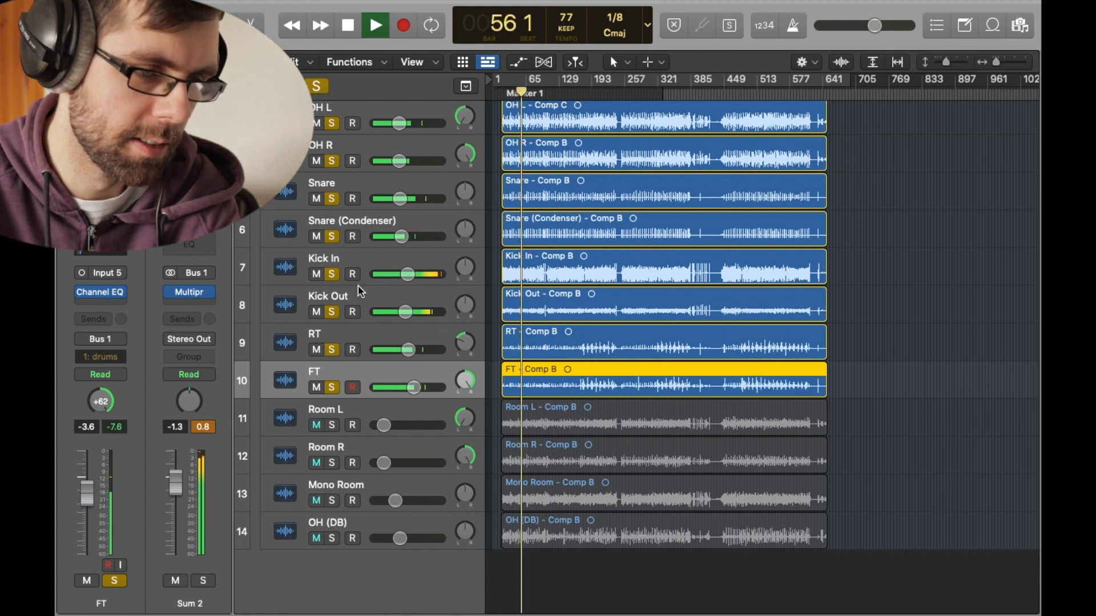
Clear the solo on the other close-miked tracks so that only Kick In is soloed
{"action": "left_click", "coordinate": [320, 311]}
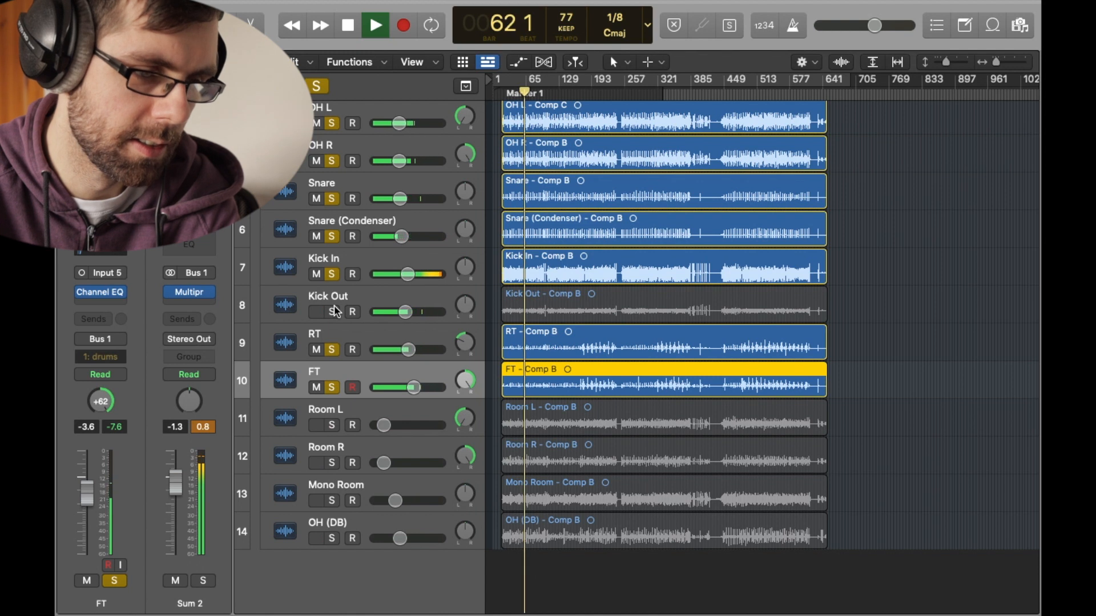
{"action": "left_click", "coordinate": [332, 312]}
{"action": "left_click", "coordinate": [334, 348]}
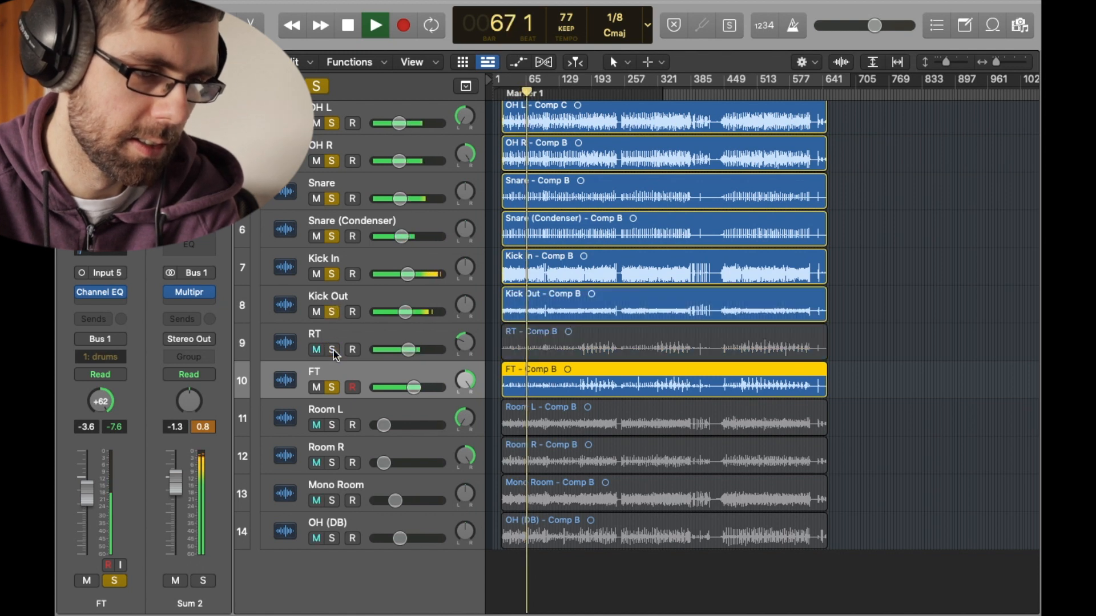
{"action": "left_click", "coordinate": [332, 386]}
{"action": "left_click_drag", "start_coordinate": [332, 275], "coordinate": [330, 135]}
{"action": "left_click", "coordinate": [332, 274]}
{"action": "left_click", "coordinate": [332, 311]}
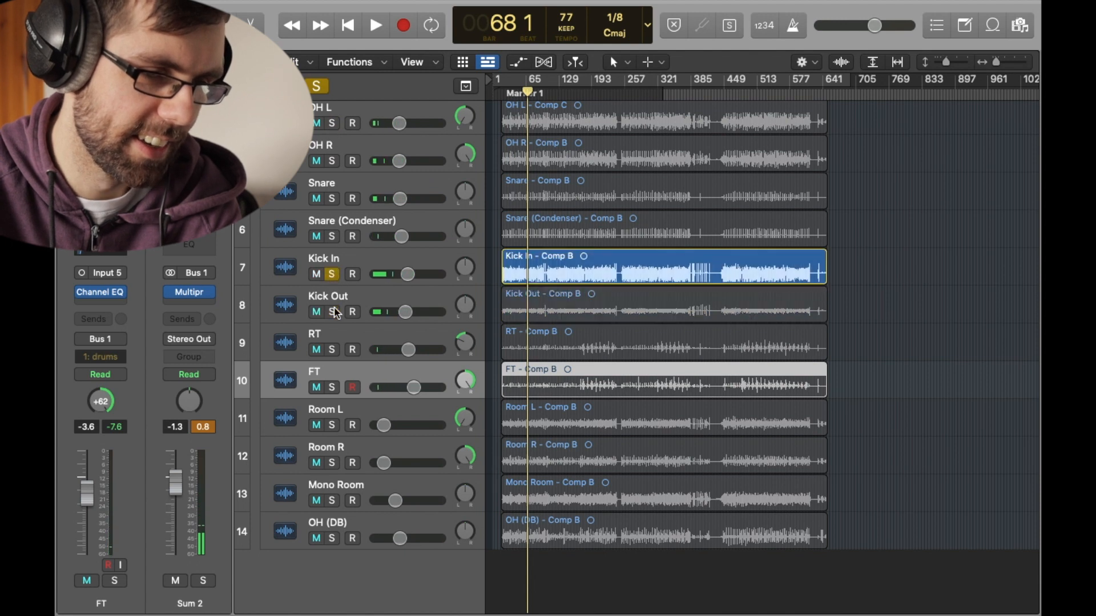
Play two short passages of the Kick In track on its own
{"action": "key", "text": "space"}
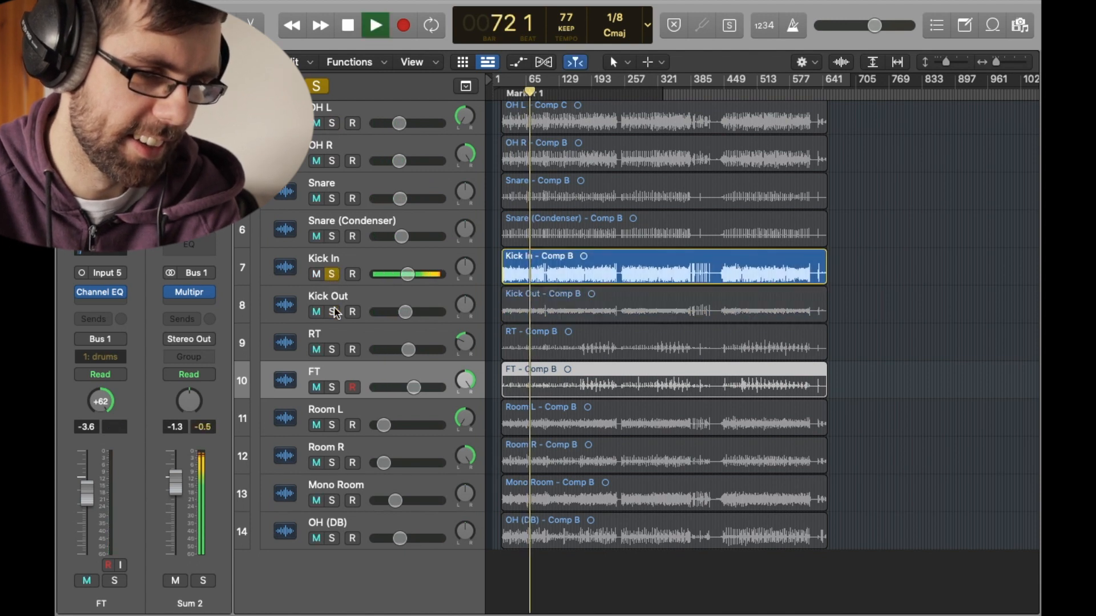
{"action": "key", "text": "space"}
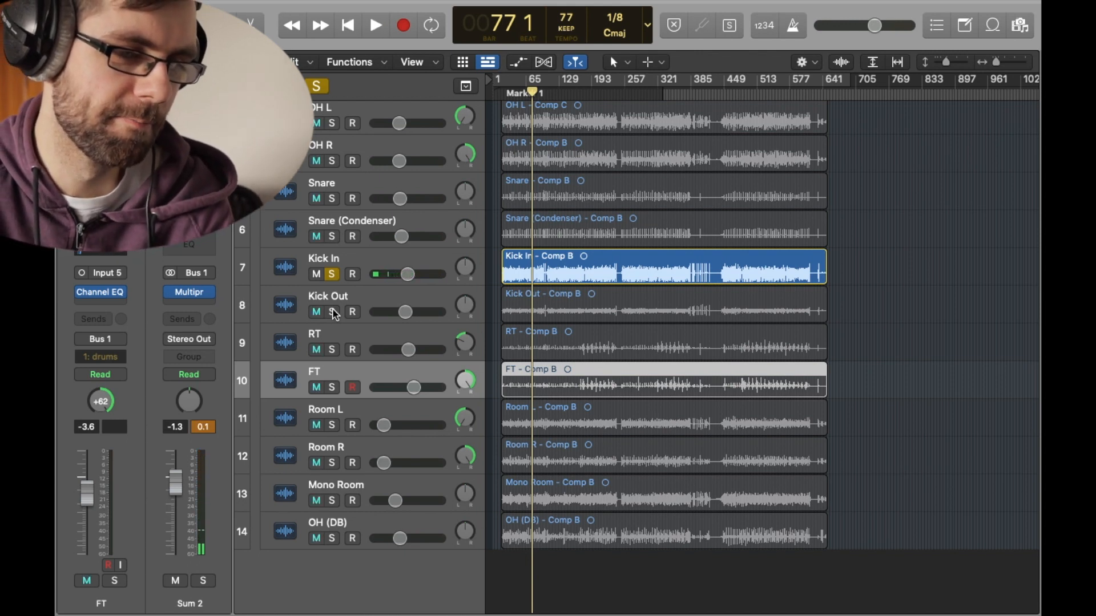
{"action": "key", "text": "space"}
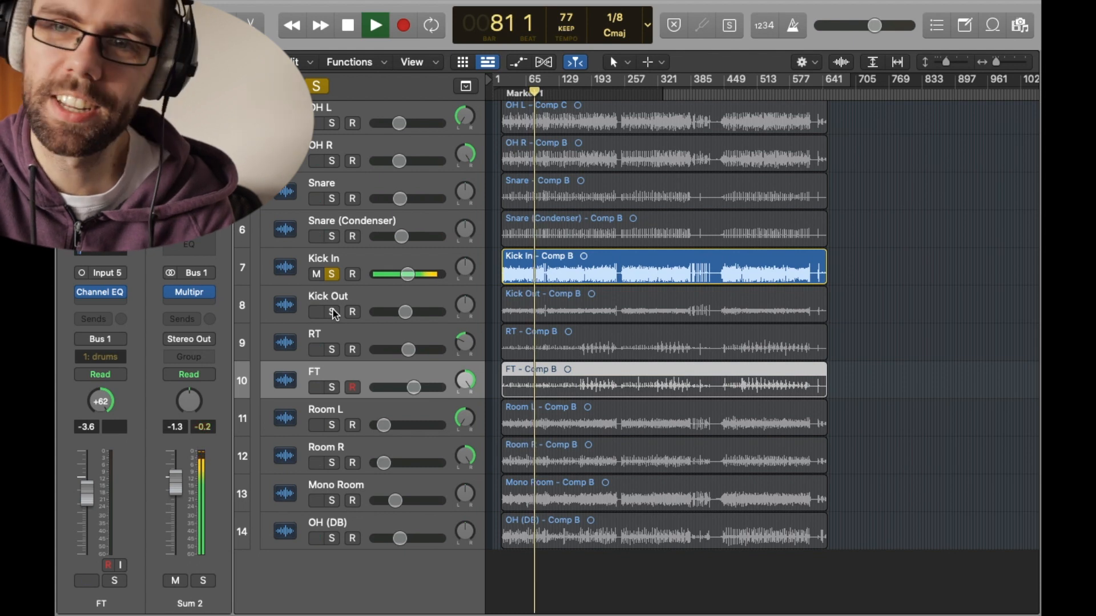
{"action": "key", "text": "space"}
Solo Kick Out together with Kick In and play both kick microphones briefly
{"action": "left_click", "coordinate": [333, 313]}
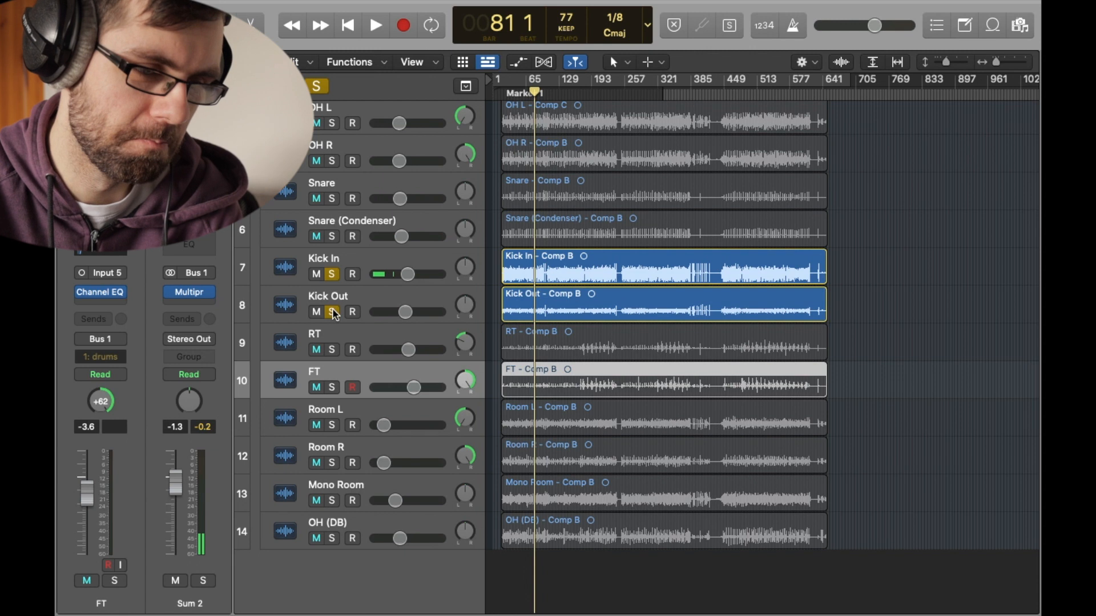
{"action": "key", "text": "space"}
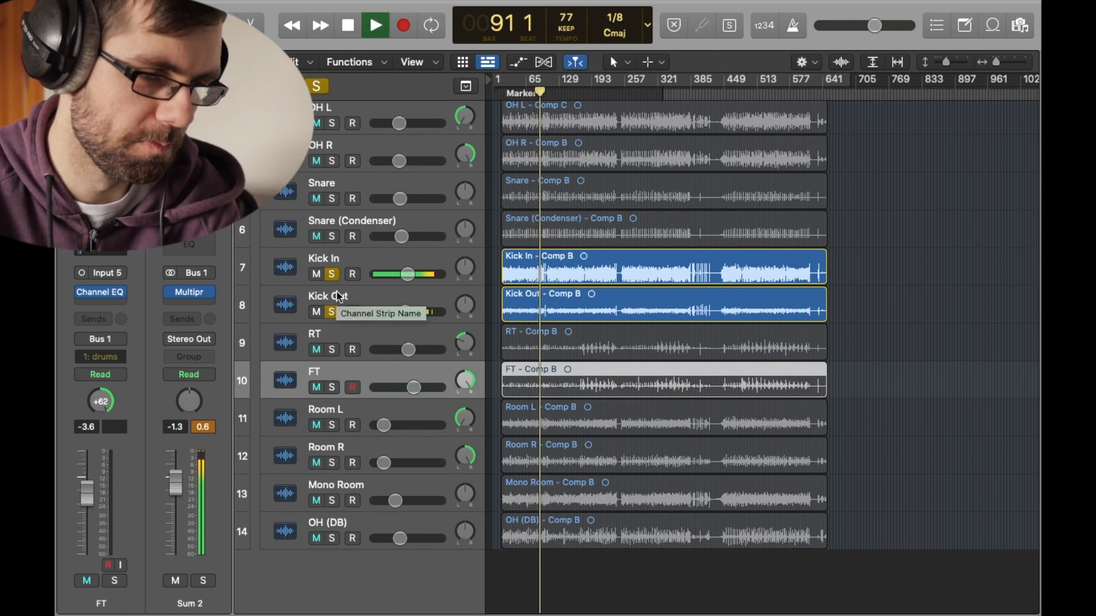
{"action": "key", "text": "space"}
Unsolo both kick tracks, solo Snare and Snare (Condenser) instead, and play a short passage
{"action": "mouse_move", "coordinate": [331, 266]}
{"action": "left_mouse_down"}
{"action": "mouse_move", "coordinate": [330, 285]}
{"action": "mouse_move", "coordinate": [332, 269]}
{"action": "left_mouse_up"}
{"action": "left_click", "coordinate": [332, 273]}
{"action": "left_click", "coordinate": [334, 310]}
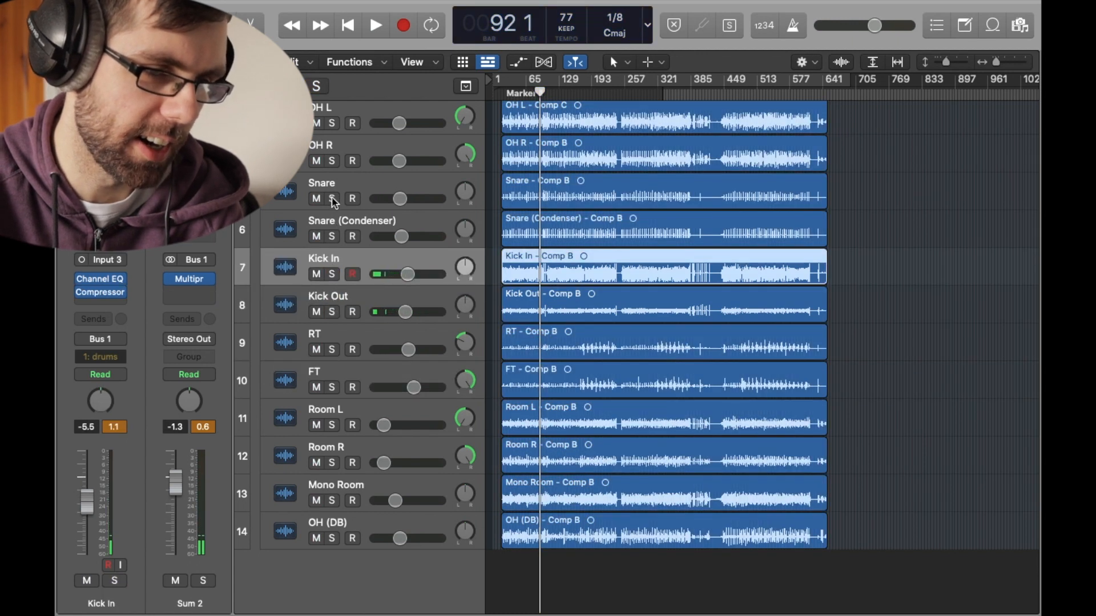
{"action": "left_click", "coordinate": [333, 199]}
{"action": "left_click", "coordinate": [334, 236]}
{"action": "key", "text": "space"}
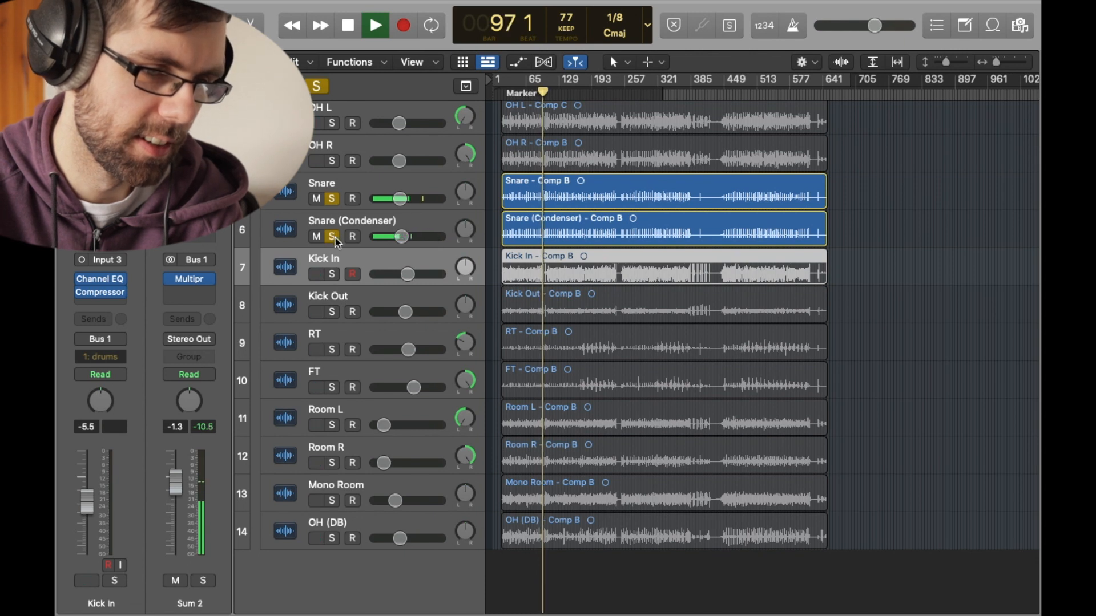
{"action": "key", "text": "space"}
Switch the solo from the two snare tracks to OH L and OH R and play the overheads
{"action": "left_click", "coordinate": [334, 236]}
{"action": "left_click", "coordinate": [332, 198]}
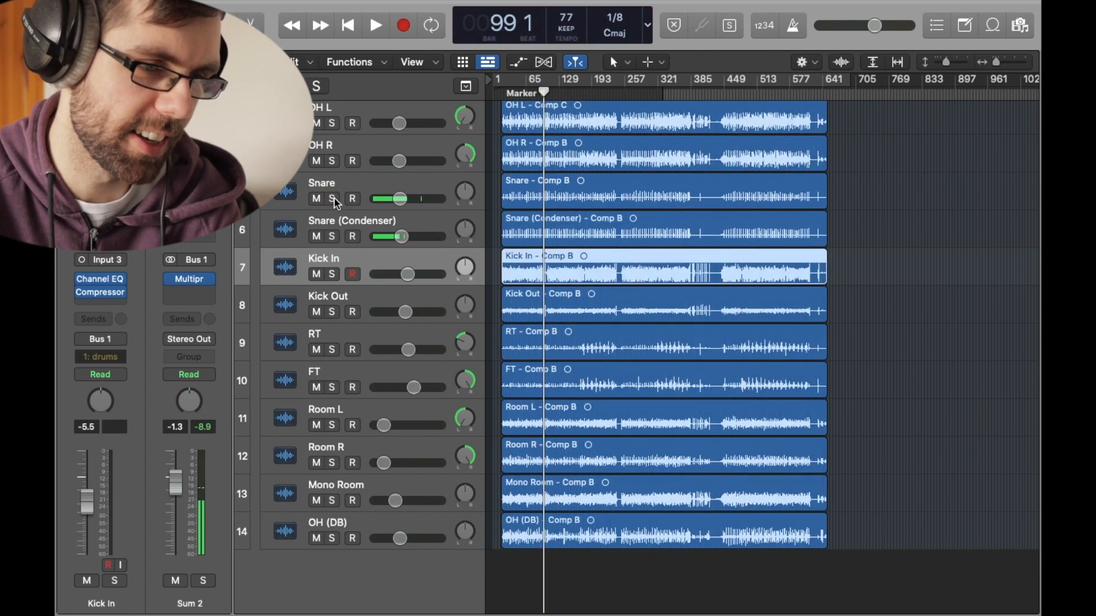
{"action": "left_click", "coordinate": [332, 161]}
{"action": "left_click", "coordinate": [331, 124]}
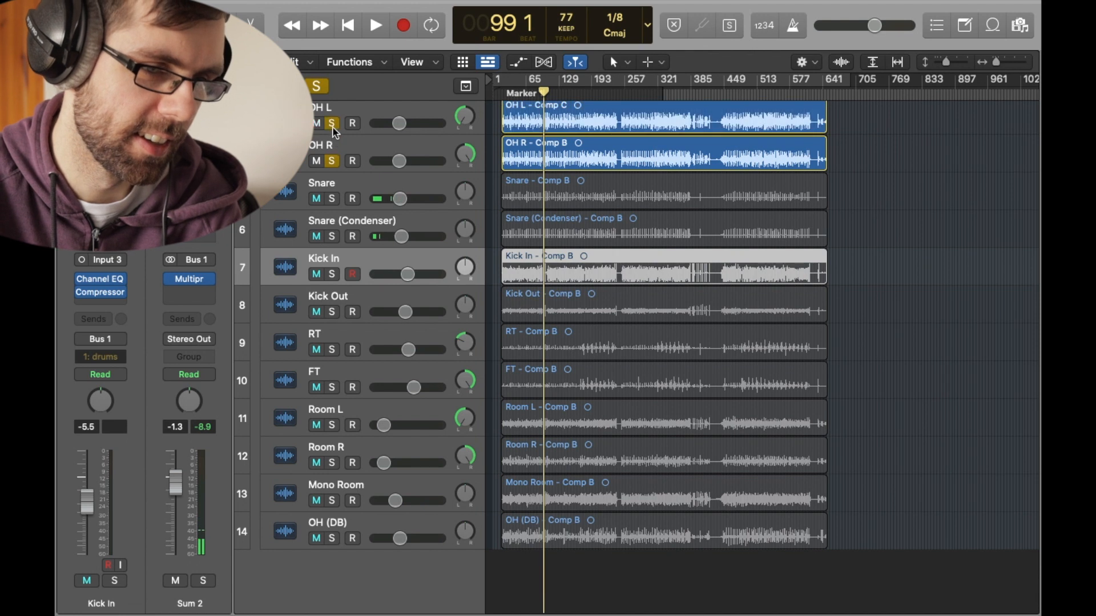
{"action": "key", "text": "space"}
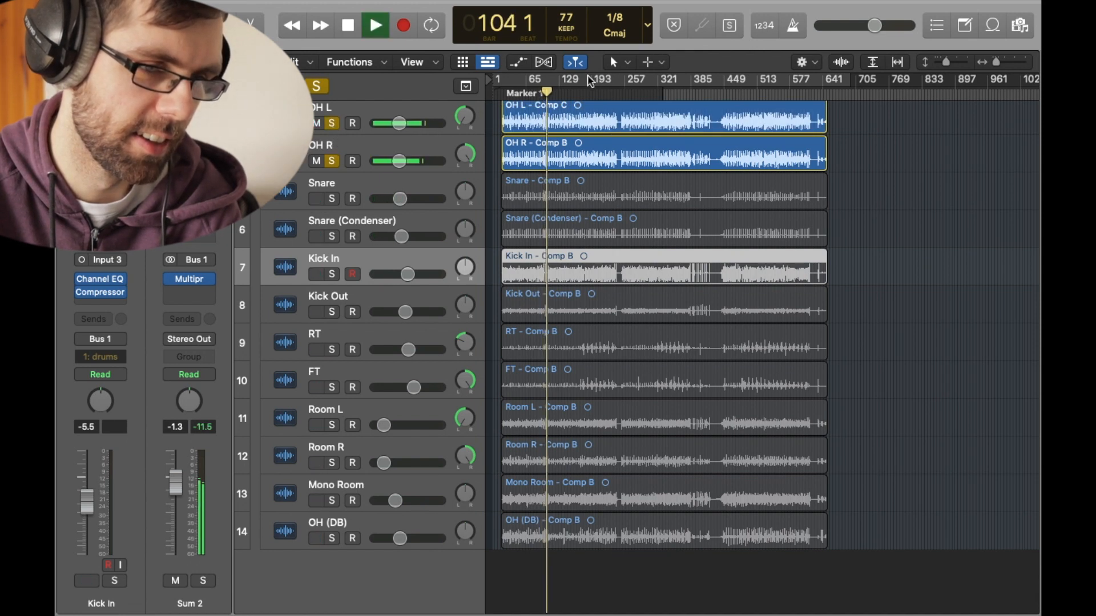
Replay the soloed overheads from about bar 62 while selecting the OH R and OH L tracks
{"action": "left_click", "coordinate": [520, 94]}
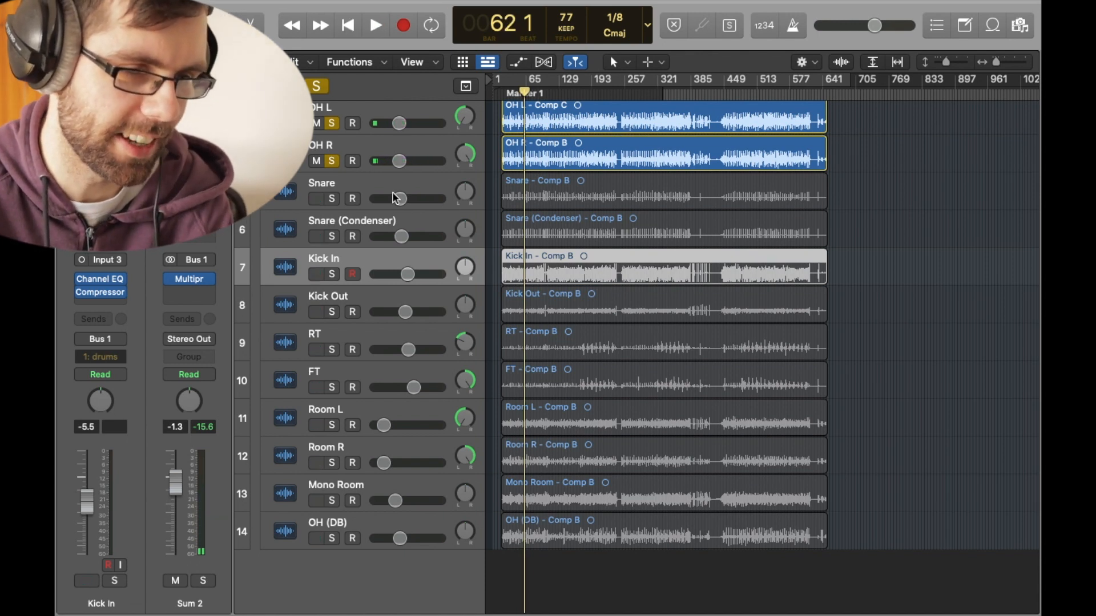
{"action": "key", "text": "space"}
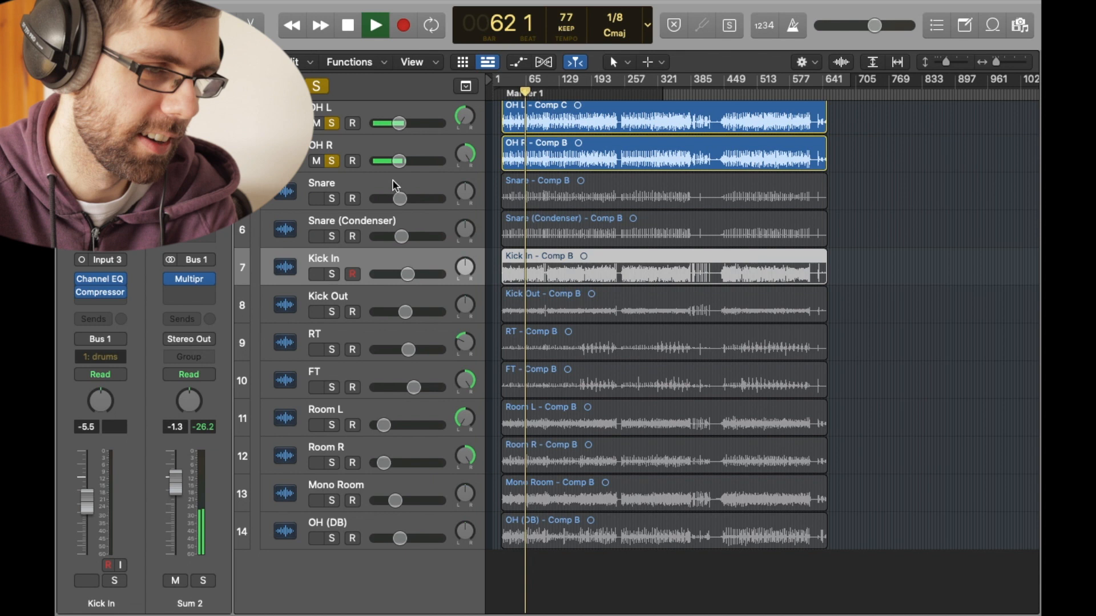
{"action": "left_click", "coordinate": [392, 148]}
{"action": "left_click", "coordinate": [376, 109]}
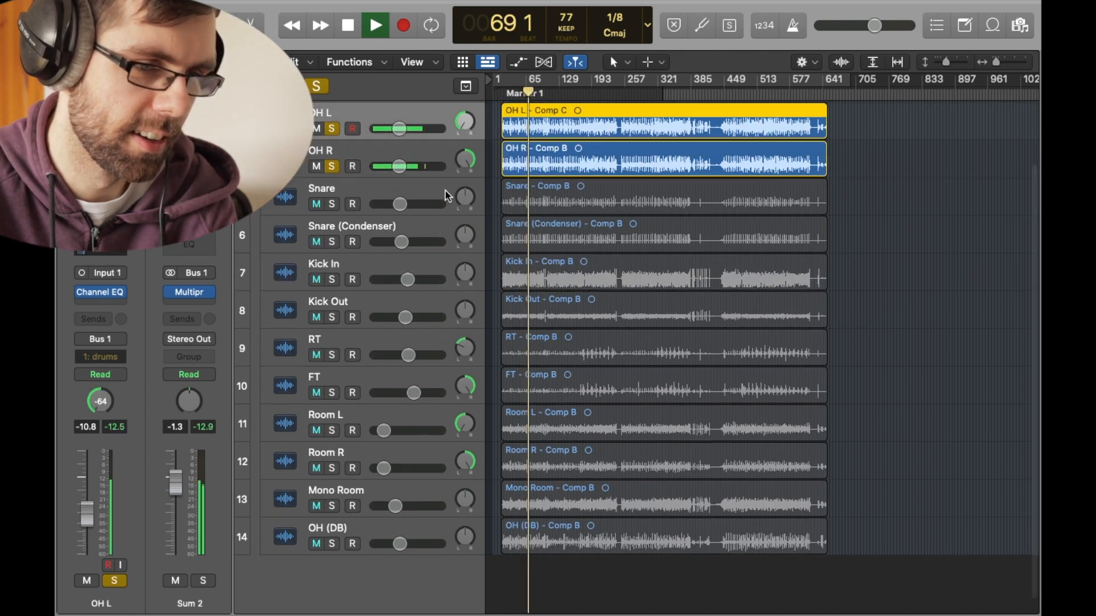
{"action": "scroll", "coordinate": [446, 195], "scroll_direction": "up", "scroll_amount": 2}
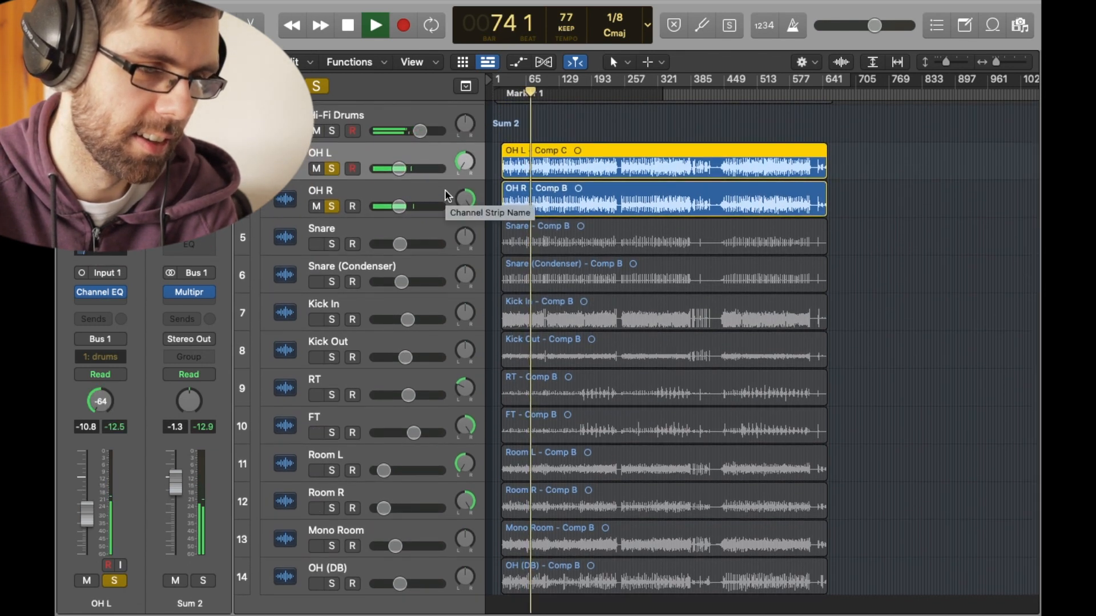
{"action": "key", "text": "space"}
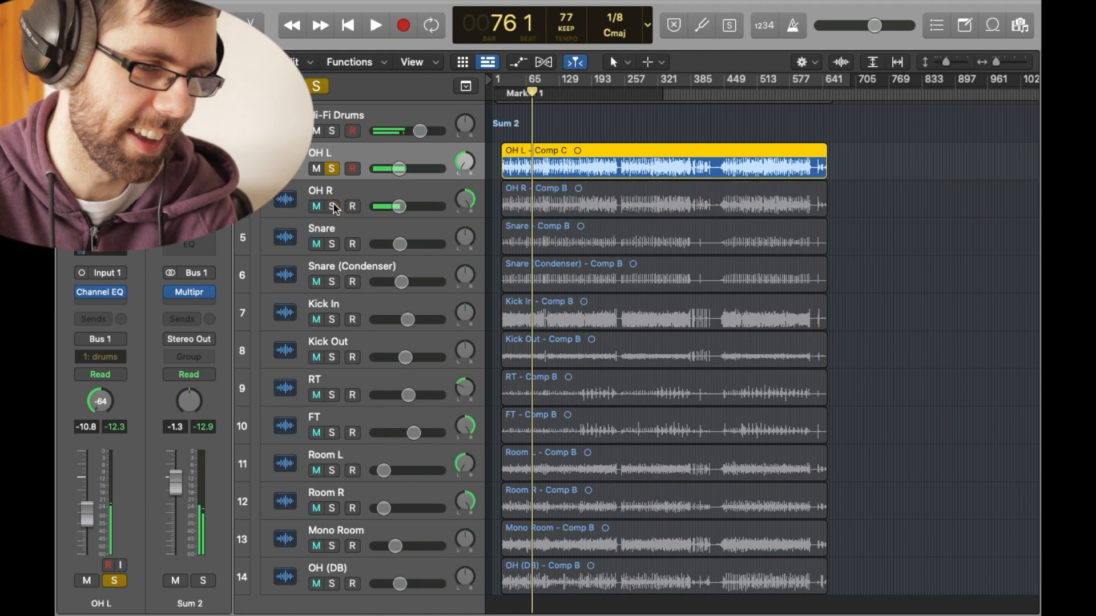
Solo all close-miked tracks from OH L through FT again and play them together briefly
{"action": "left_click", "coordinate": [333, 206]}
{"action": "left_click", "coordinate": [332, 170]}
{"action": "left_click_drag", "start_coordinate": [336, 434], "coordinate": [332, 170]}
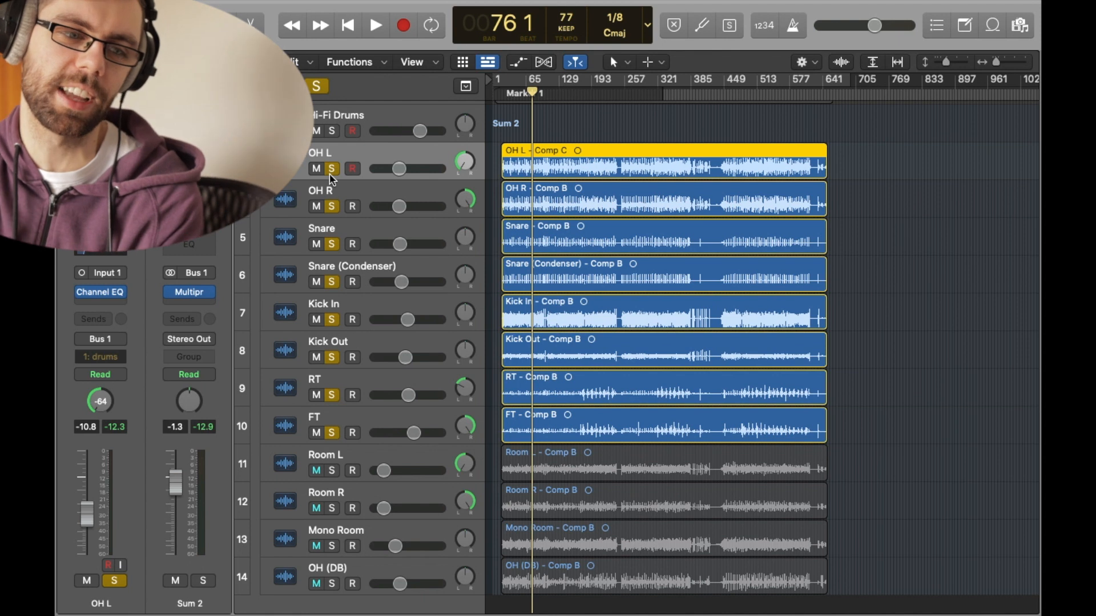
{"action": "key", "text": "space"}
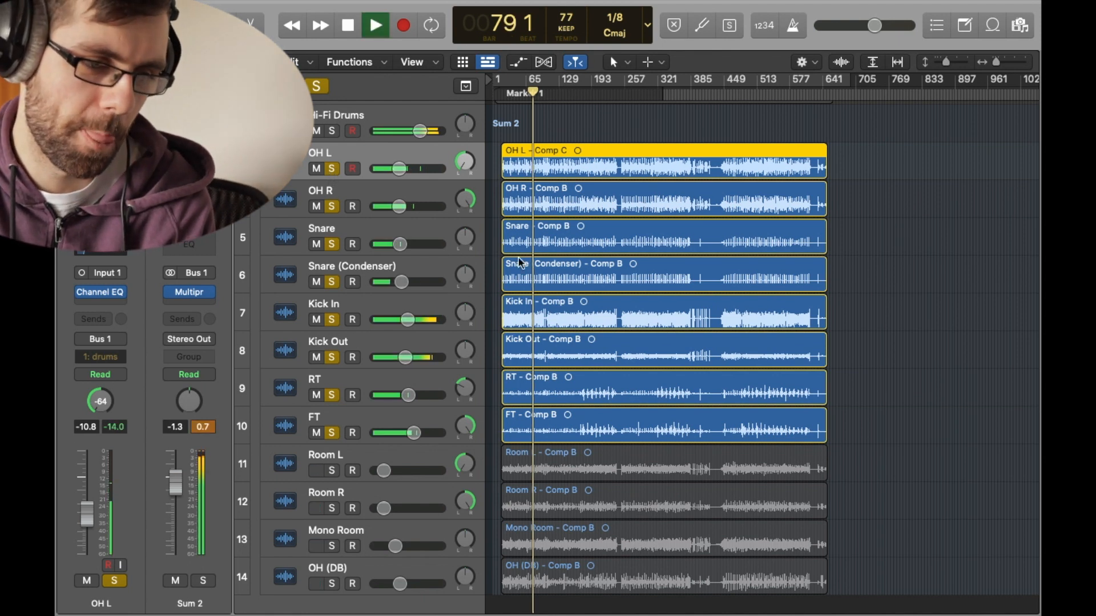
{"action": "key", "text": "space"}
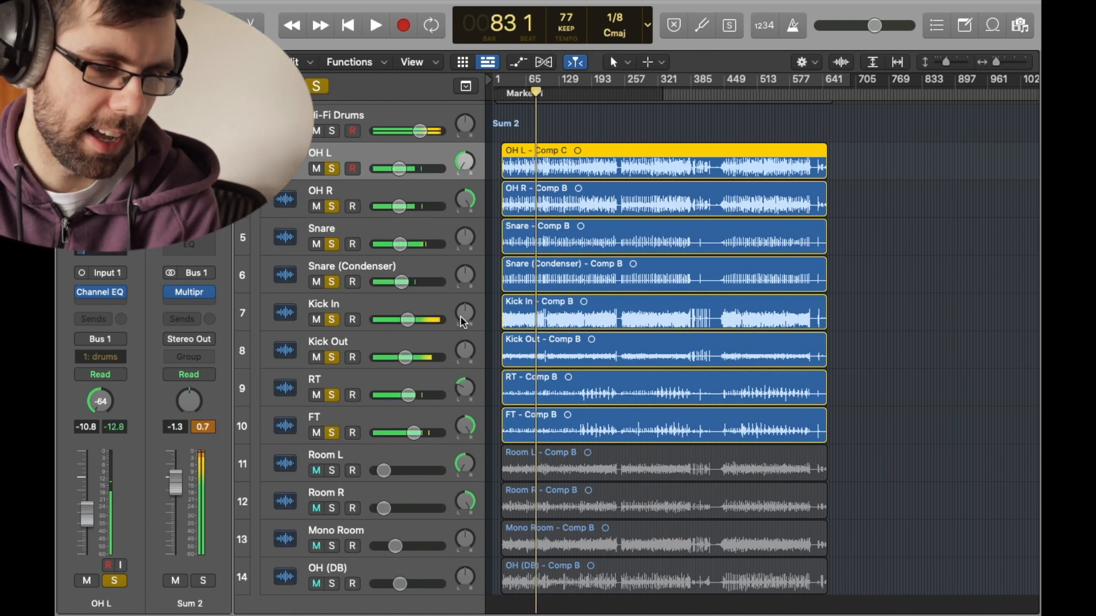
Add Room L and Room R to the soloed close-miked tracks and play the combined kit
{"action": "scroll", "coordinate": [463, 319], "scroll_direction": "down", "scroll_amount": 4}
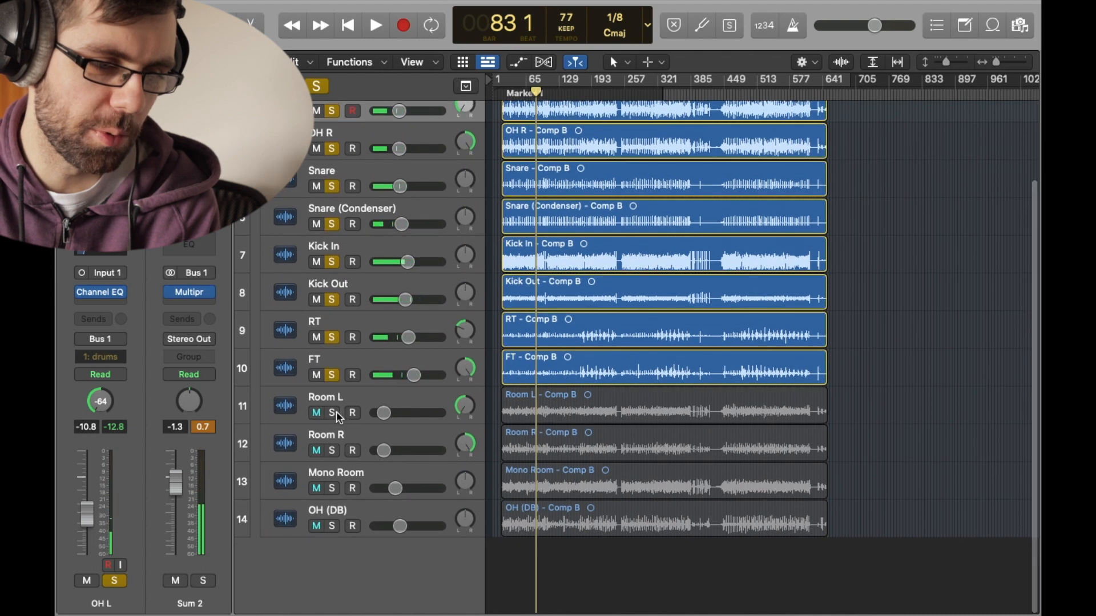
{"action": "left_click", "coordinate": [337, 417]}
{"action": "key", "text": "space"}
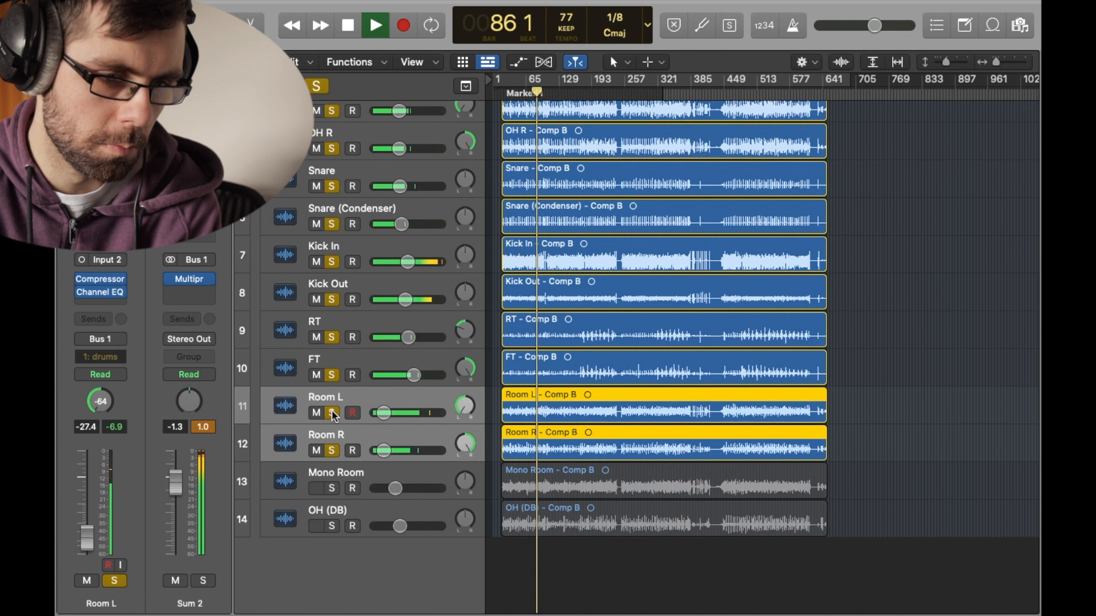
Toggle the solo of Room L and Room R off and on to compare the kit without and with them, and stop playback
{"action": "left_click", "coordinate": [332, 412]}
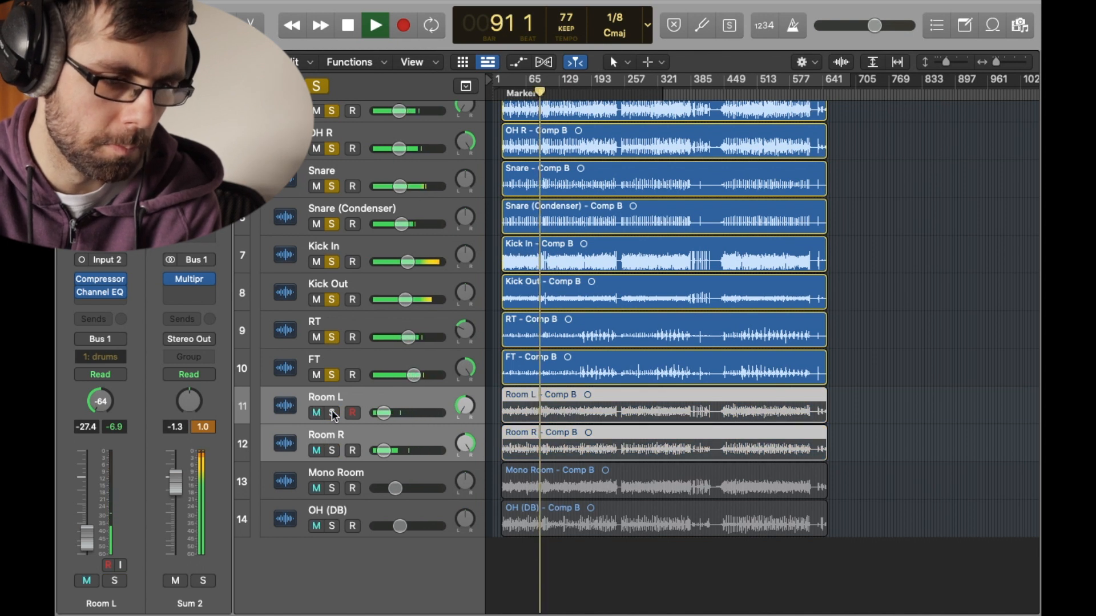
{"action": "left_click", "coordinate": [332, 413]}
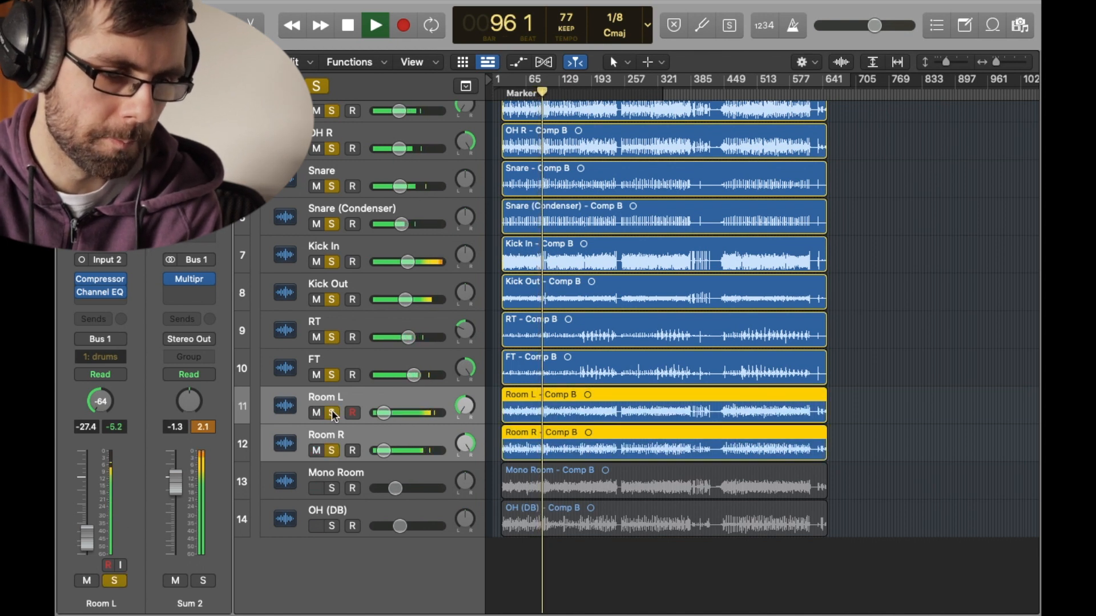
{"action": "key", "text": "space"}
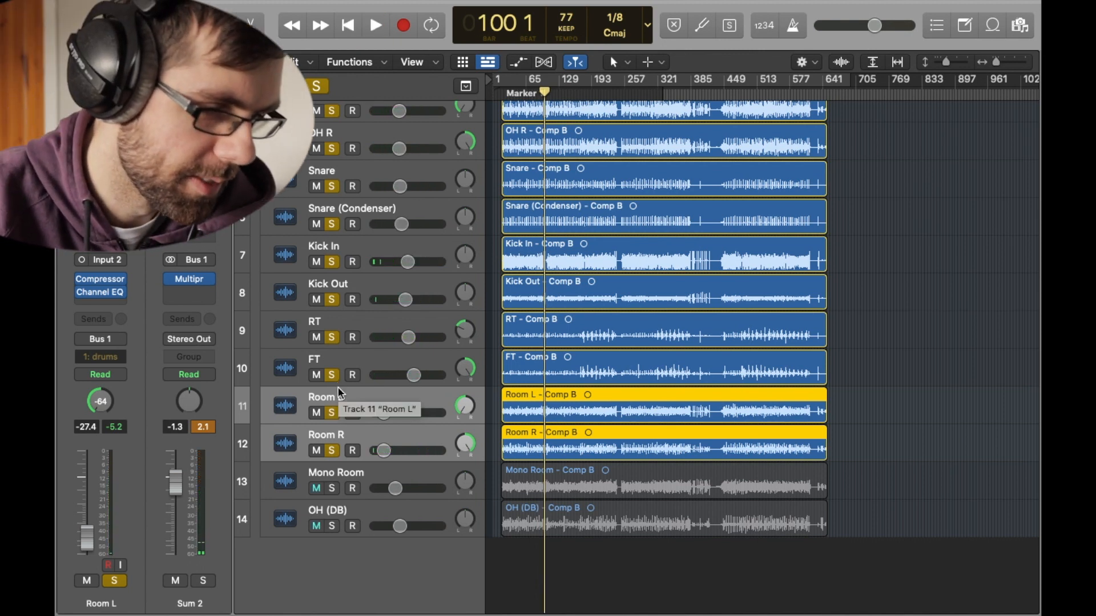
Remove the solo from all tracks from FT up through OH L and play only Room L and Room R
{"action": "left_click_drag", "start_coordinate": [332, 375], "coordinate": [333, 114]}
{"action": "scroll", "coordinate": [333, 114], "scroll_direction": "up", "scroll_amount": 3}
{"action": "scroll", "coordinate": [333, 114], "scroll_direction": "down", "scroll_amount": 4}
{"action": "scroll", "coordinate": [333, 114], "scroll_direction": "up", "scroll_amount": 1}
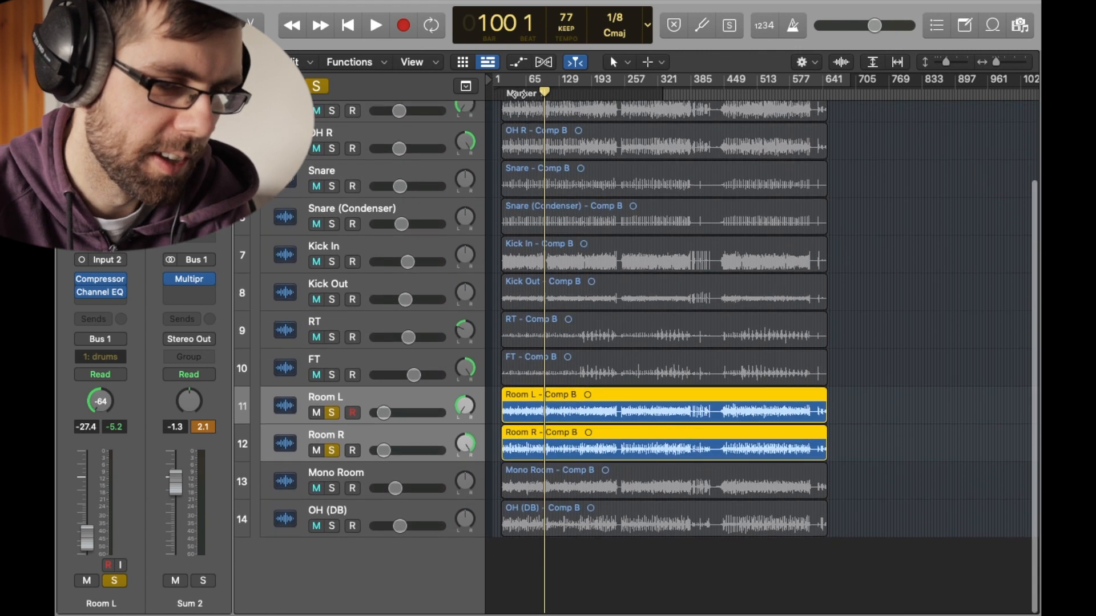
{"action": "left_click", "coordinate": [520, 93]}
{"action": "key", "text": "space"}
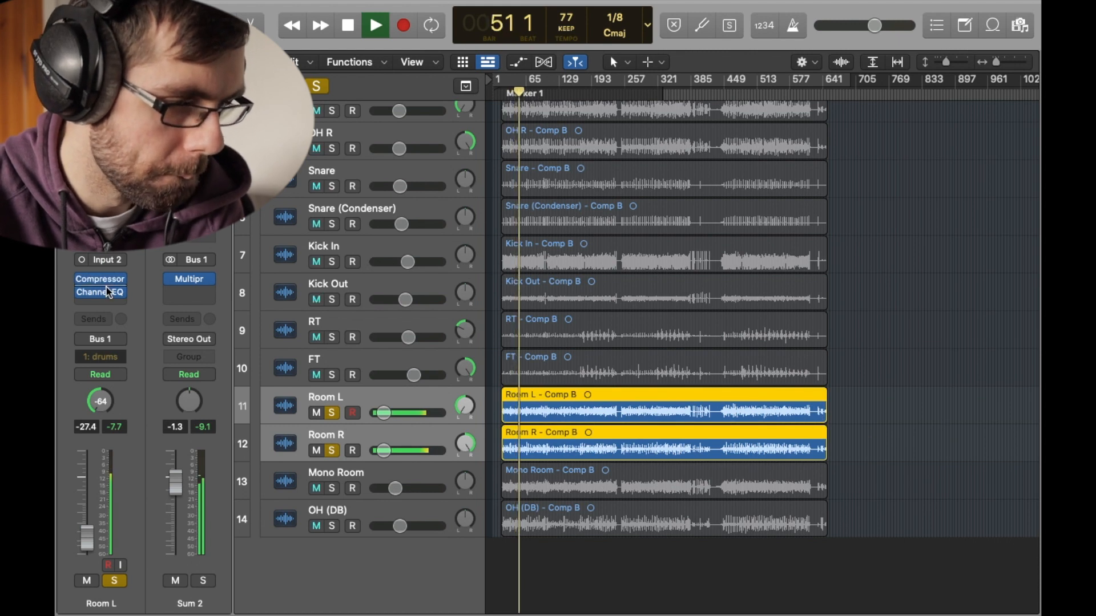
Try toggling the Compressor and Channel EQ on Room L during room mic playback, and stop the playback
{"action": "mouse_move", "coordinate": [102, 294]}
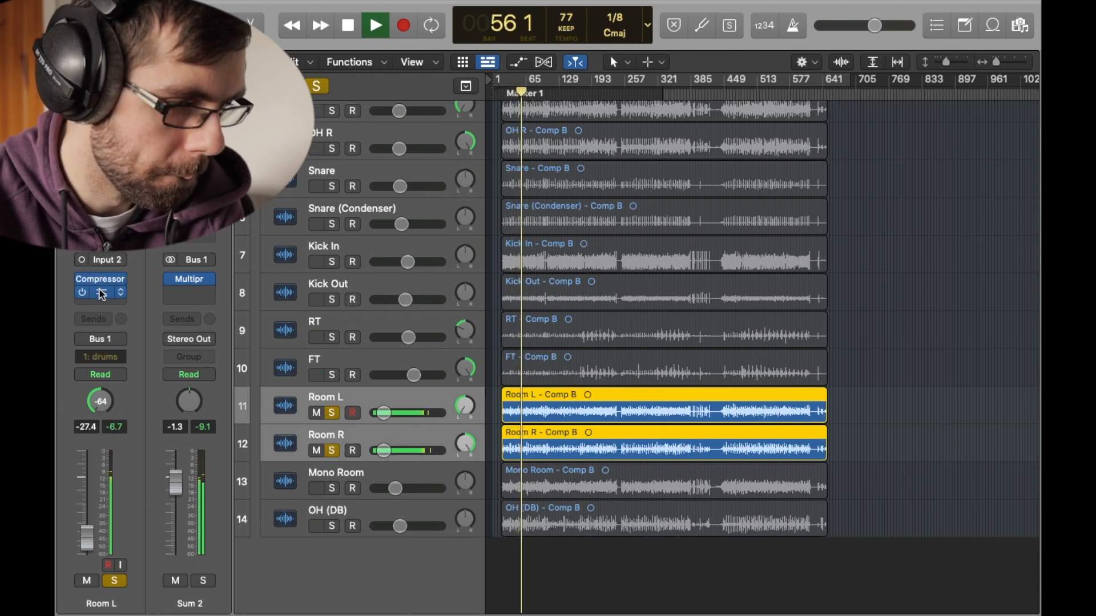
{"action": "left_click_drag", "start_coordinate": [83, 280], "coordinate": [80, 300]}
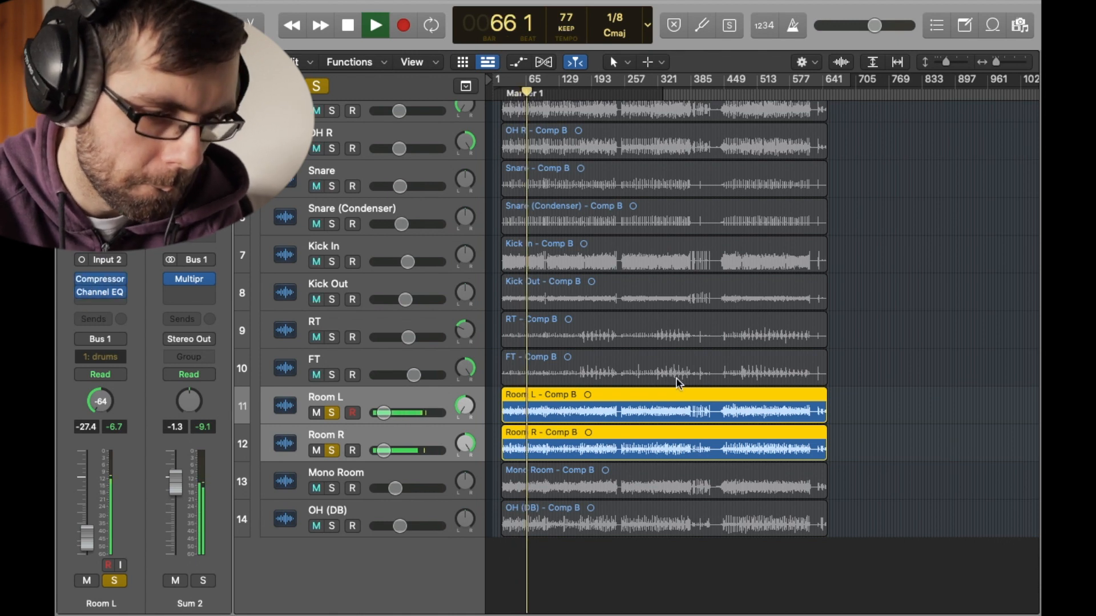
{"action": "key", "text": "super+Right"}
{"action": "key", "text": "super+Right"}
{"action": "key", "text": "super+Right"}
{"action": "key", "text": "super+Right"}
{"action": "key", "text": "super+Right"}
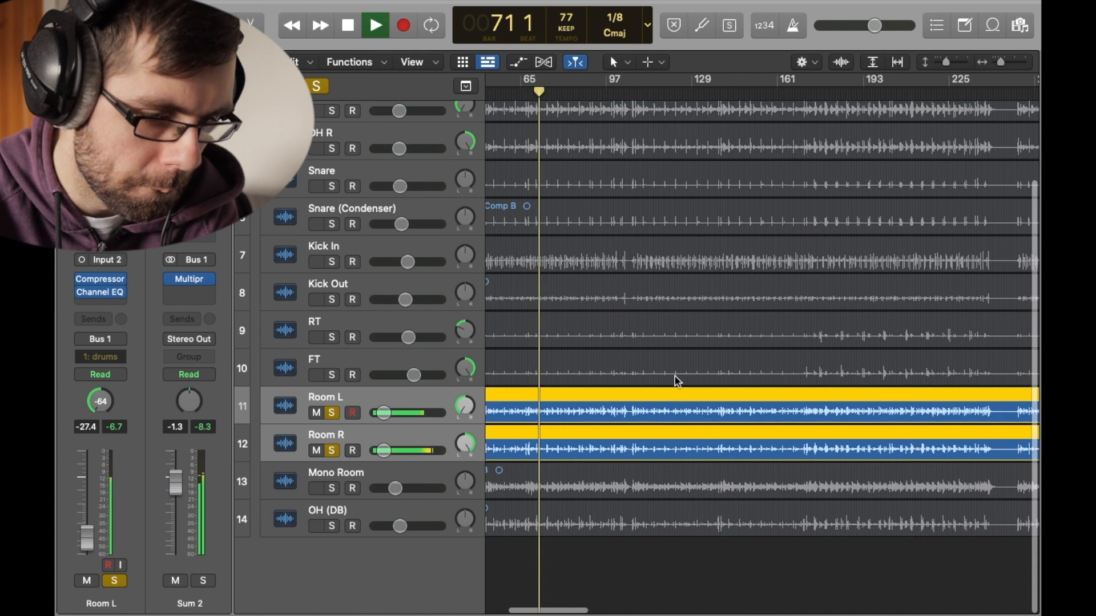
{"action": "key", "text": "space"}
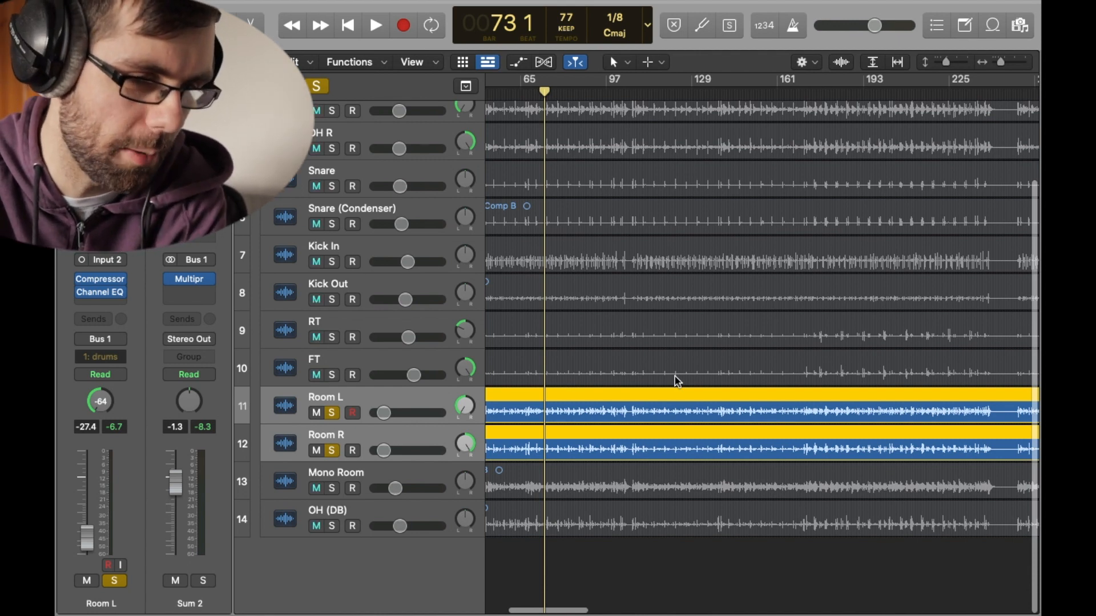
Resume the soloed room mics, replay them from shortly after Marker 1 with a brief pause, and stop
{"action": "key", "text": "space"}
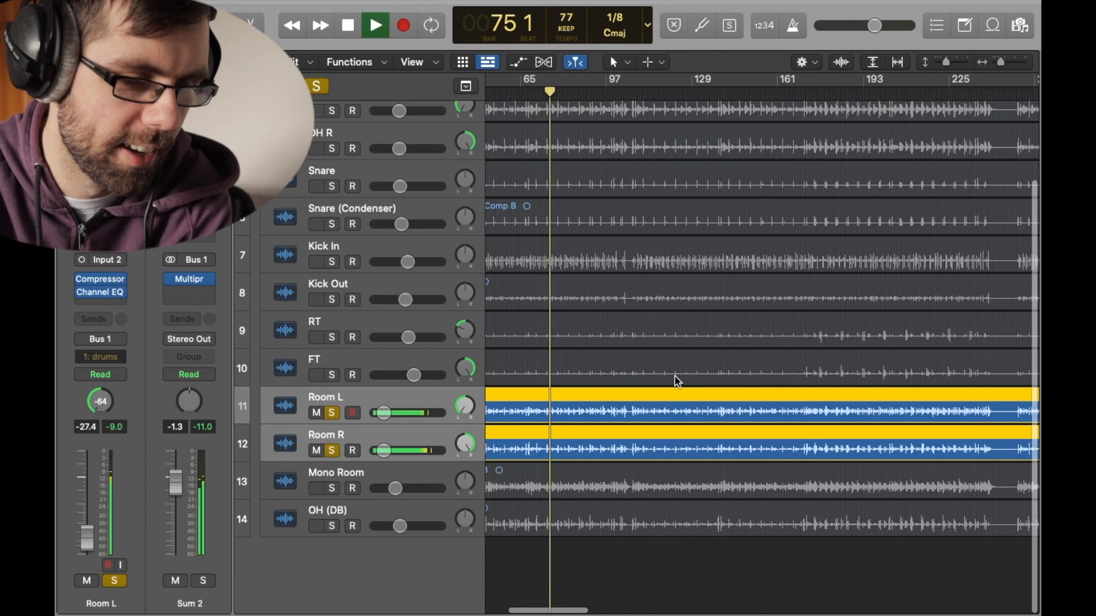
{"action": "key", "text": "super+Right"}
{"action": "key", "text": "super+Right"}
{"action": "key", "text": "super+Right"}
{"action": "key", "text": "z"}
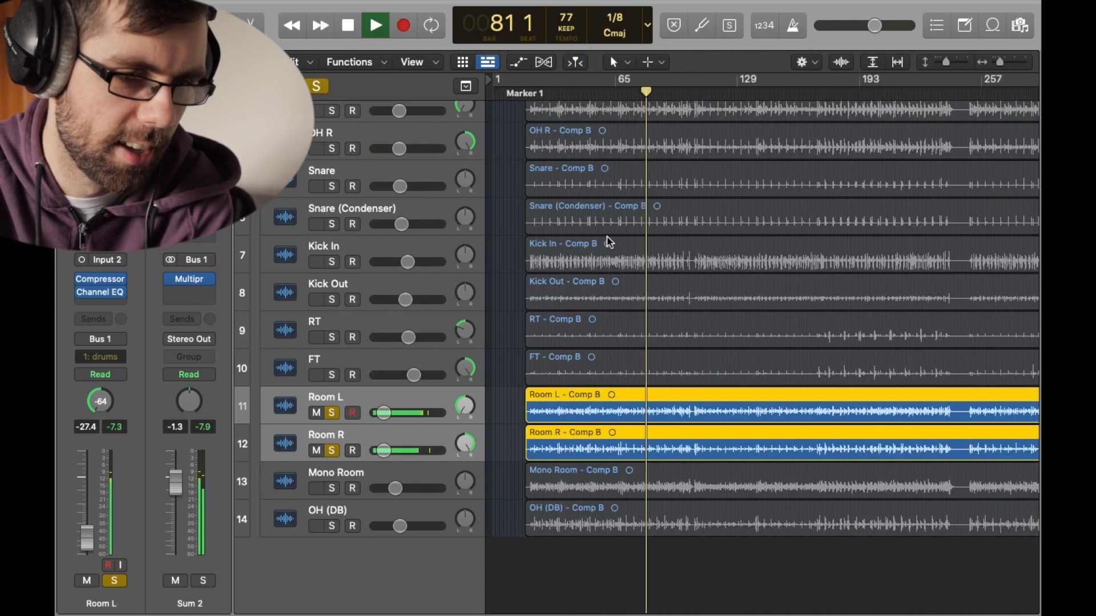
{"action": "left_click", "coordinate": [562, 93]}
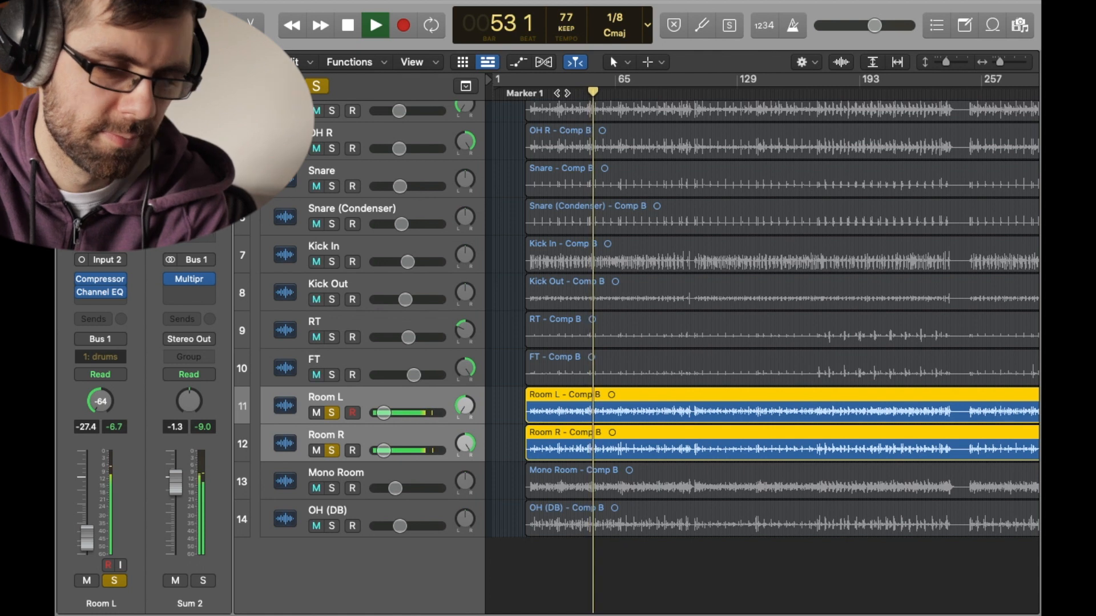
{"action": "key", "text": "space"}
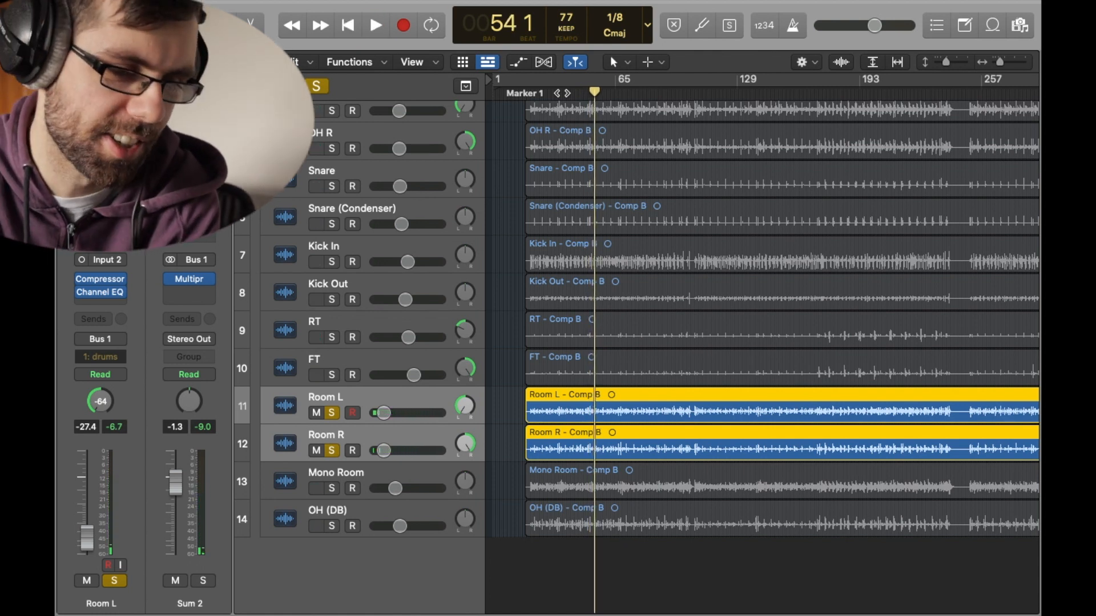
{"action": "key", "text": "space"}
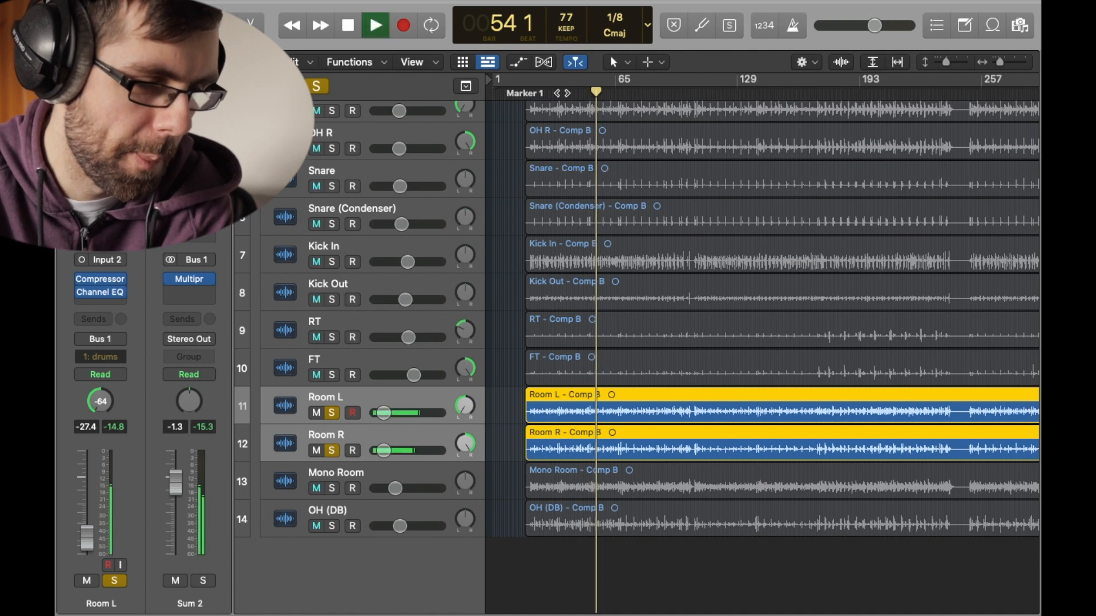
{"action": "key", "text": "space"}
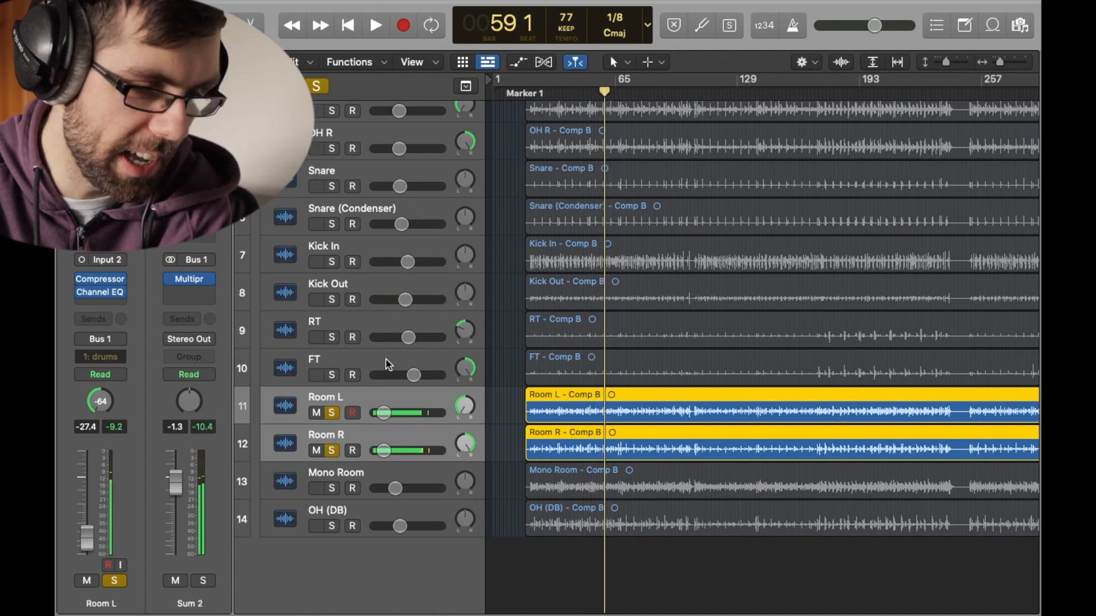
Switch the solo from Room L and Room R to the OH (DB) track
{"action": "left_click", "coordinate": [333, 412]}
{"action": "left_click", "coordinate": [332, 451]}
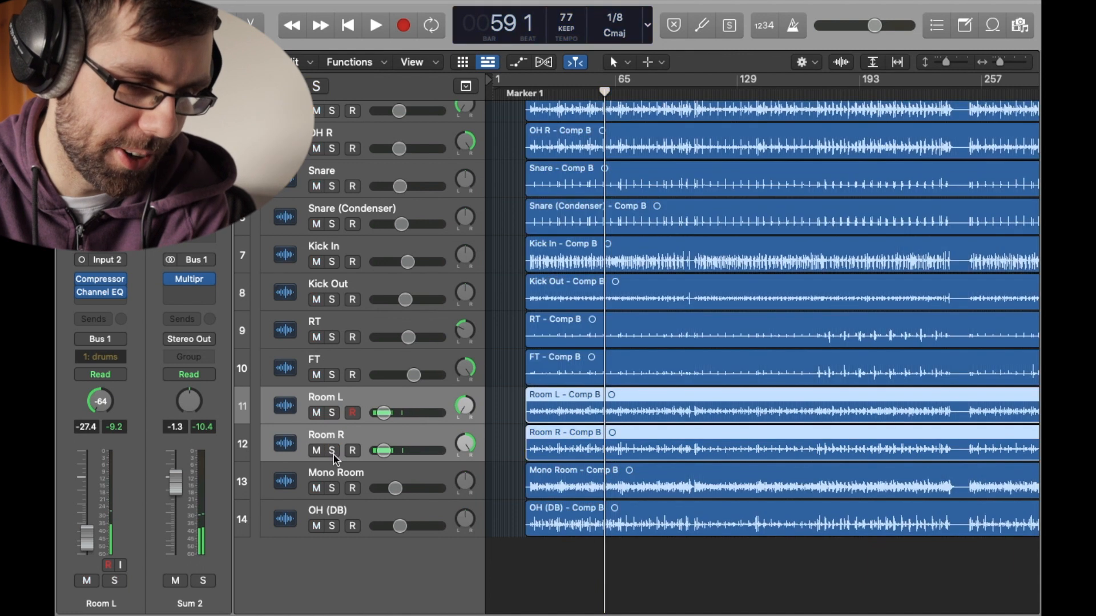
{"action": "left_click", "coordinate": [333, 526]}
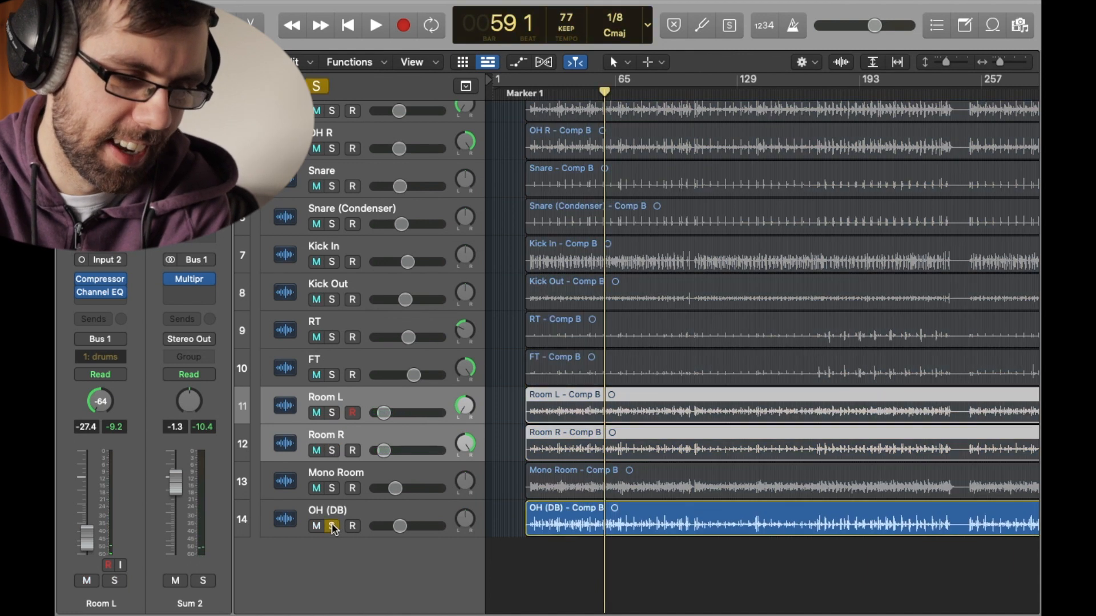
Play the soloed OH (DB) track from bar 31, select the track, and pause and resume before stopping
{"action": "scroll", "coordinate": [579, 458], "scroll_direction": "up", "scroll_amount": 5}
{"action": "scroll", "coordinate": [579, 458], "scroll_direction": "down", "scroll_amount": 10}
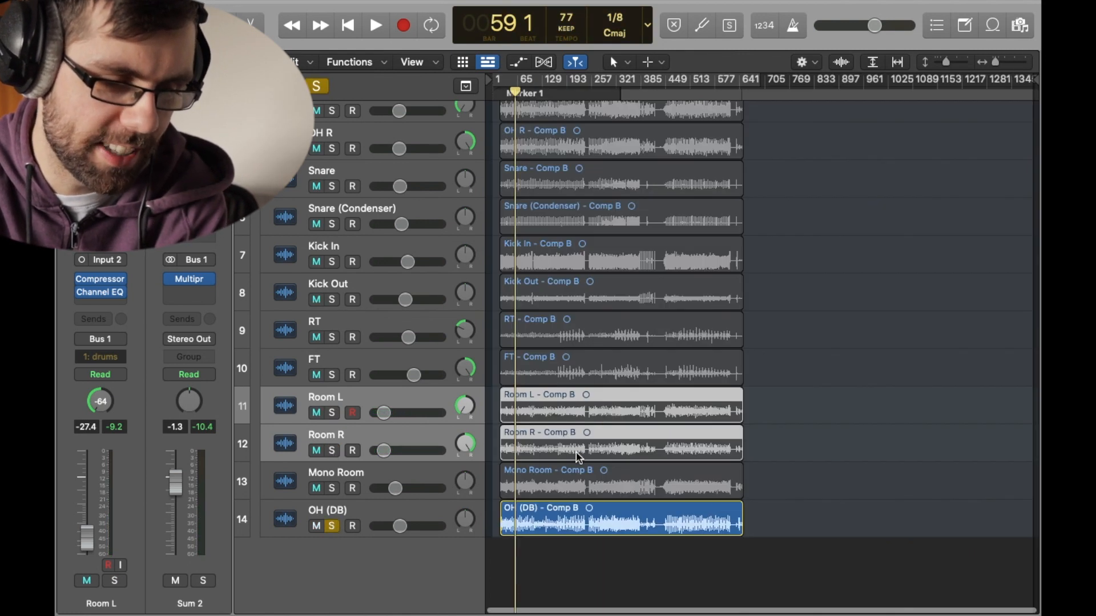
{"action": "scroll", "coordinate": [518, 354], "scroll_direction": "up", "scroll_amount": 5}
{"action": "scroll", "coordinate": [518, 354], "scroll_direction": "down", "scroll_amount": 3}
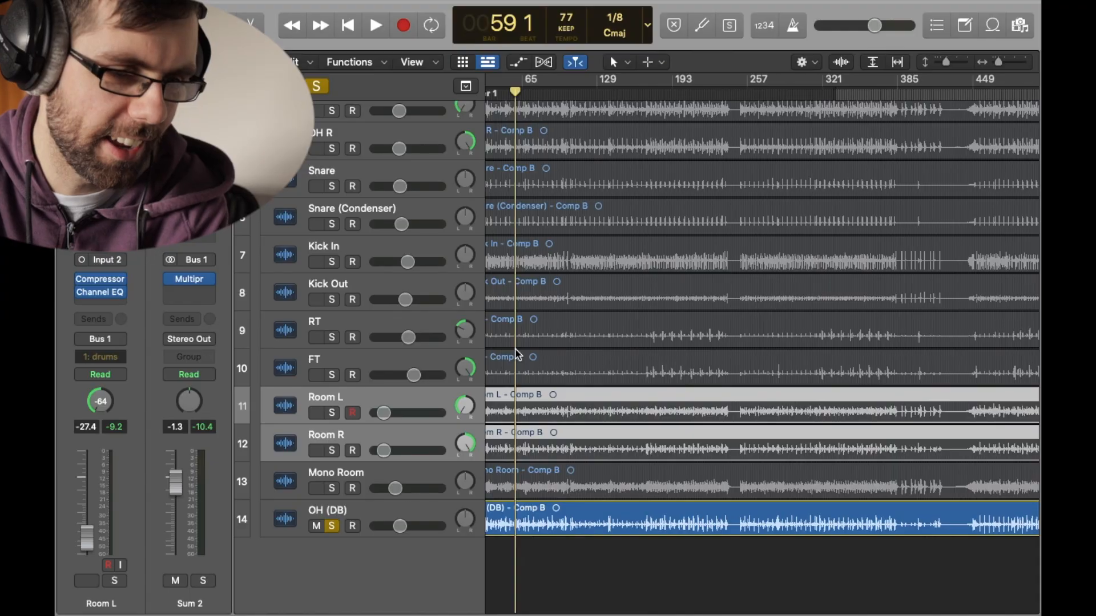
{"action": "left_click", "coordinate": [529, 96]}
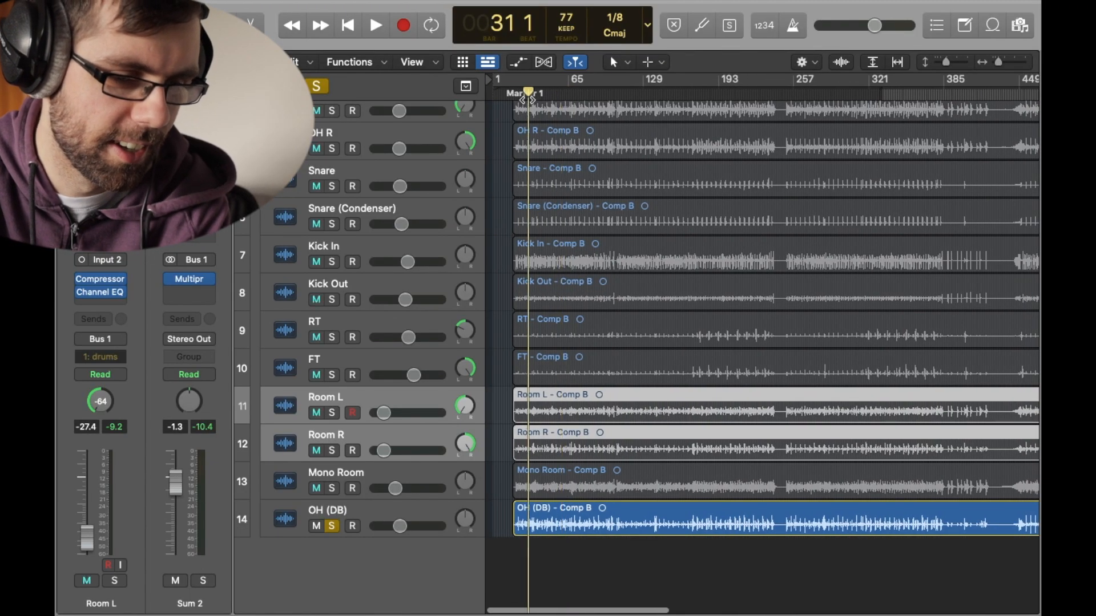
{"action": "key", "text": "space"}
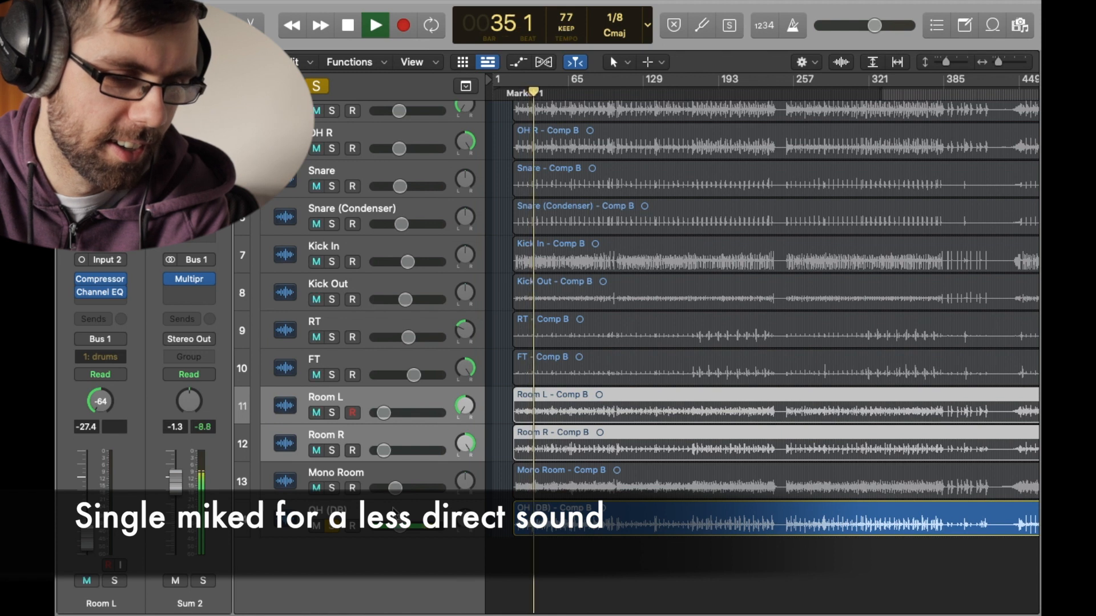
{"action": "left_click", "coordinate": [393, 512]}
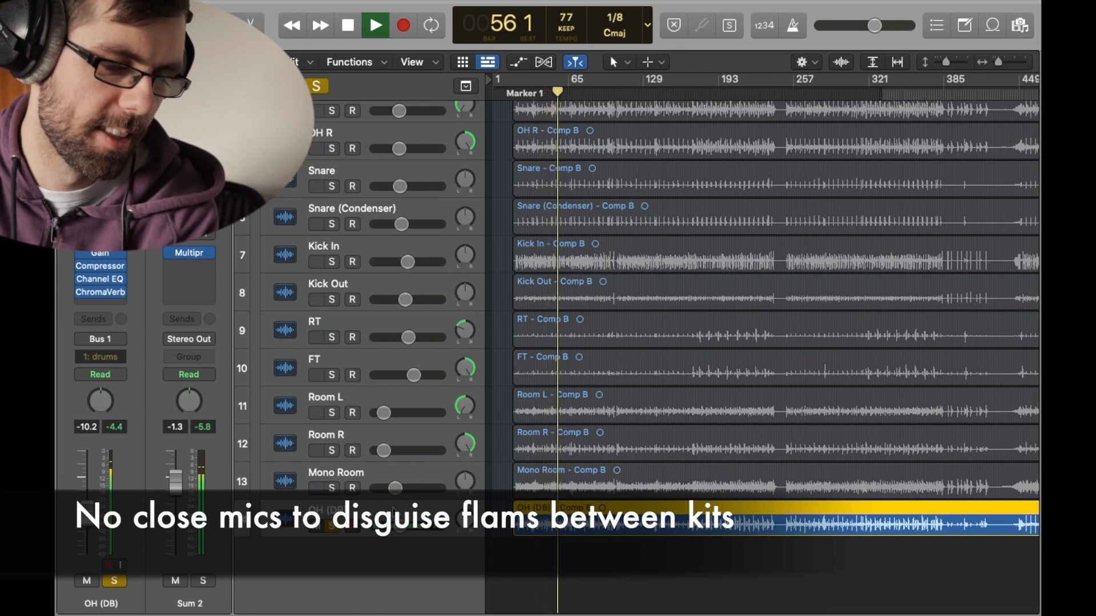
{"action": "key", "text": "space"}
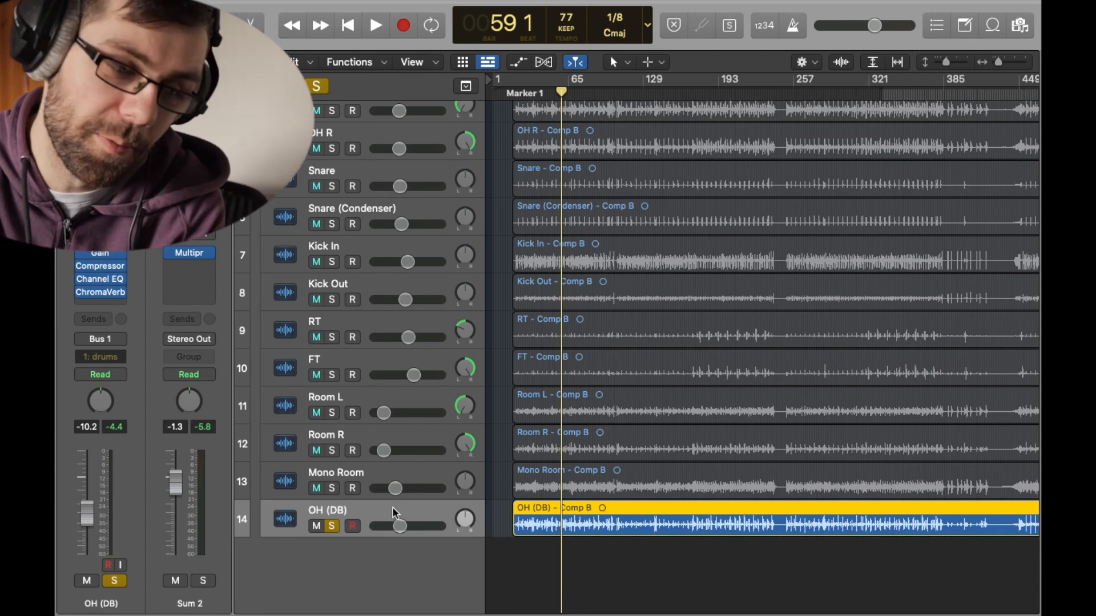
{"action": "key", "text": "space"}
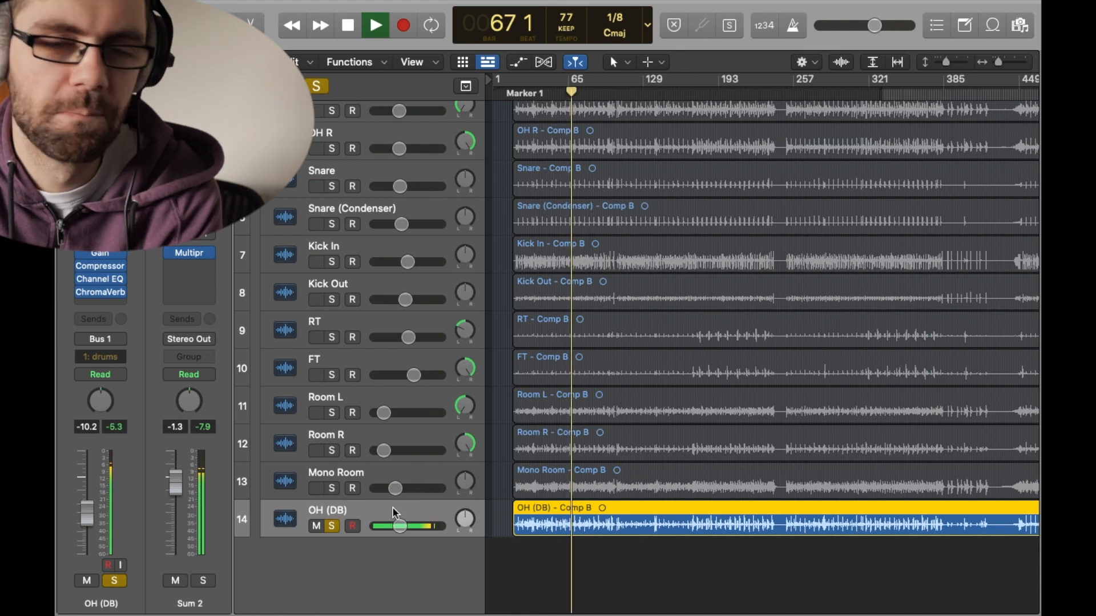
{"action": "key", "text": "space"}
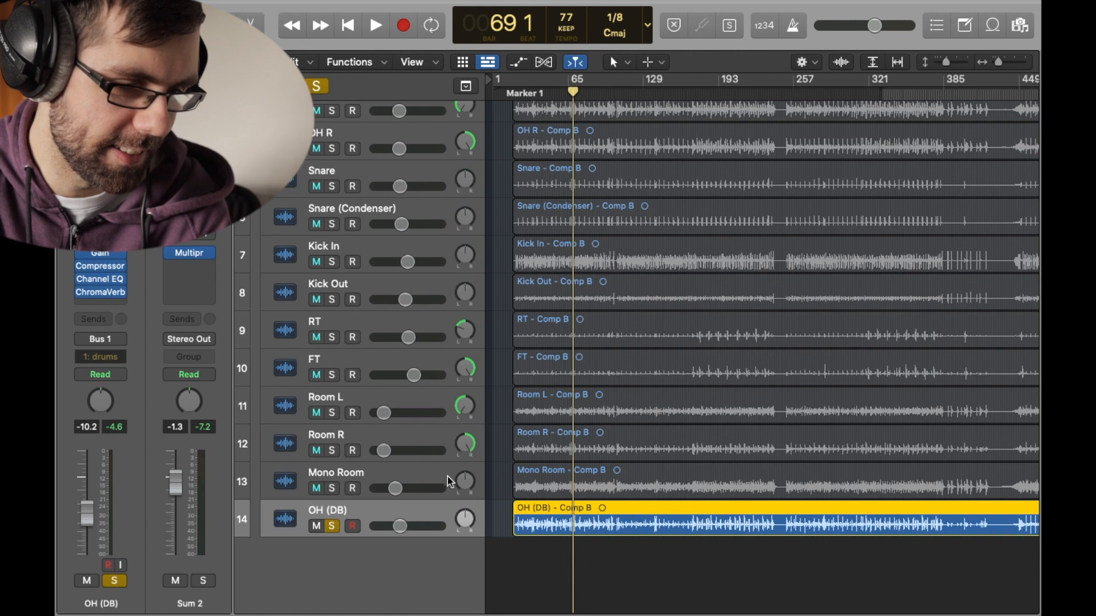
Bypass the Gain, Compressor, Channel EQ and ChromaVerb inserts on OH (DB) while starting playback
{"action": "scroll", "coordinate": [446, 476], "scroll_direction": "up", "scroll_amount": 3}
{"action": "scroll", "coordinate": [446, 476], "scroll_direction": "down", "scroll_amount": 6}
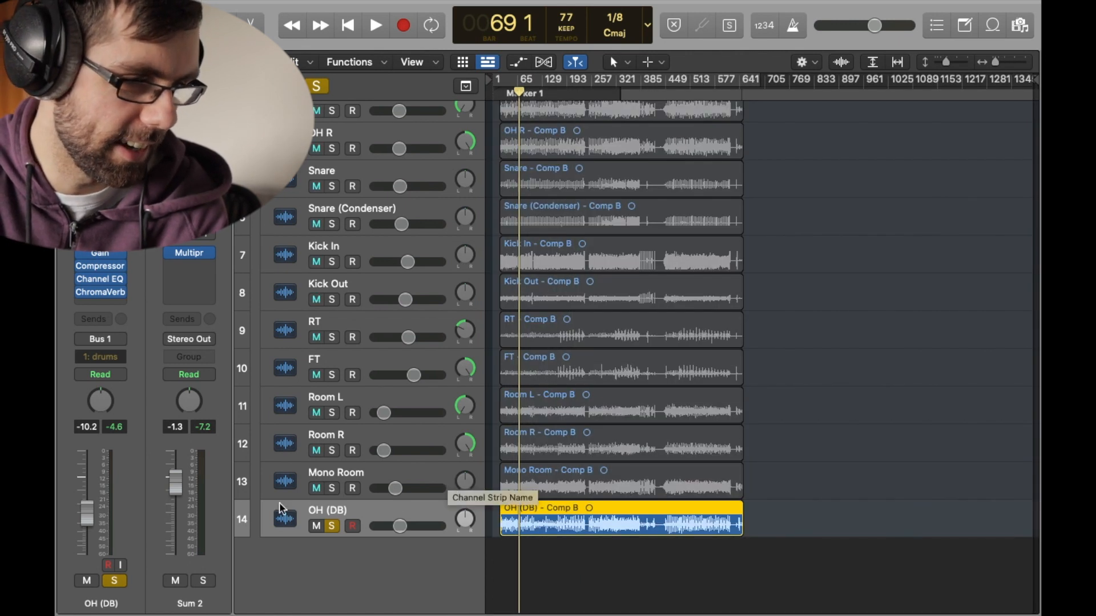
{"action": "key", "text": "space"}
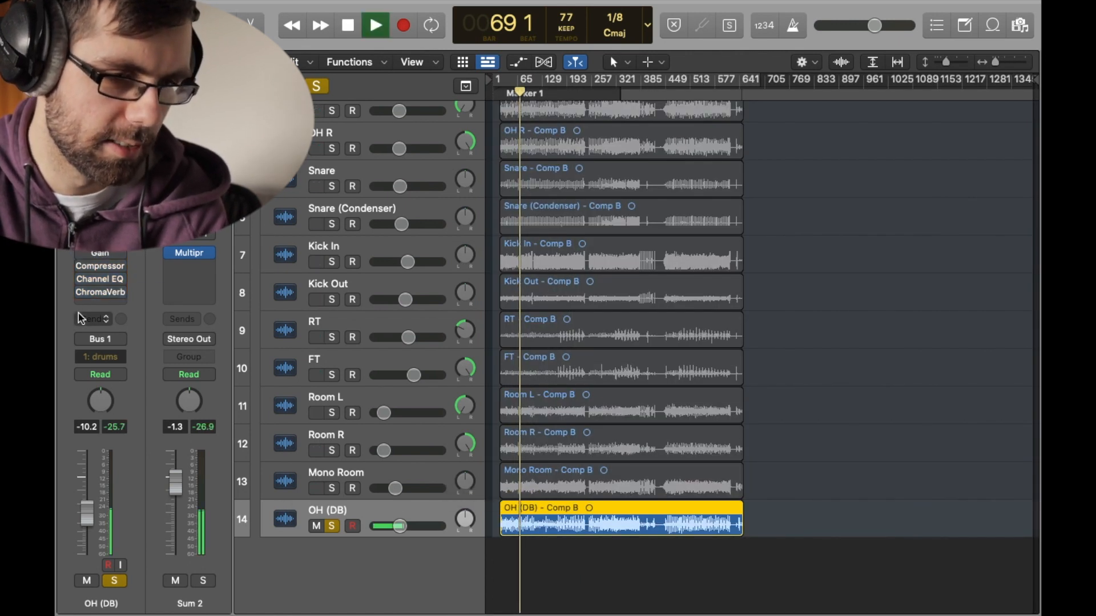
Play OH (DB) without its effects from bar 31, pausing and resuming once, and stop at bar 54
{"action": "left_click", "coordinate": [503, 94]}
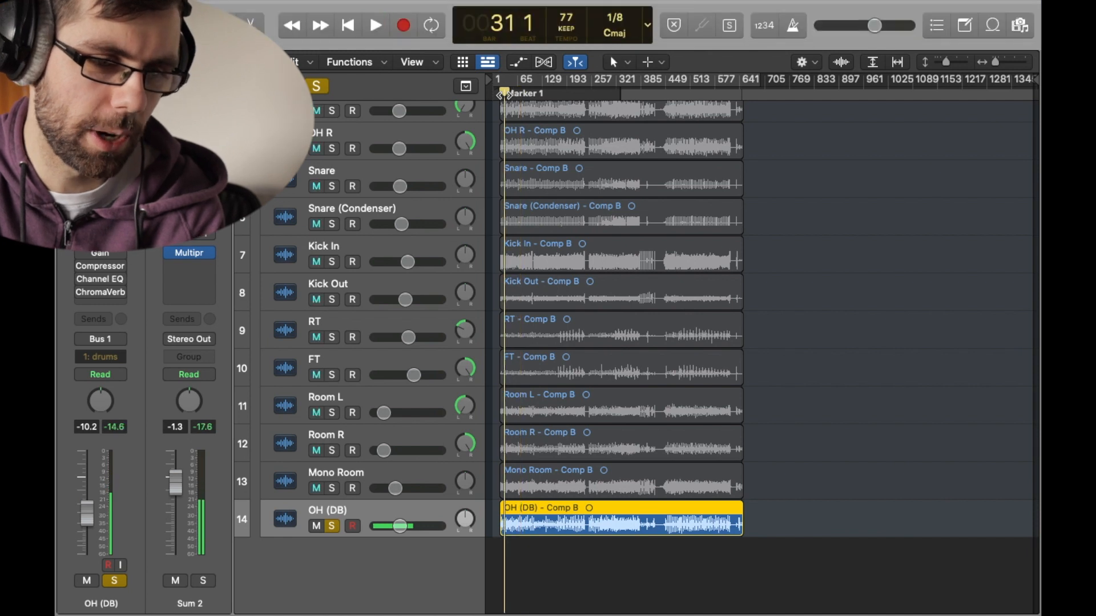
{"action": "key", "text": "space"}
{"action": "key", "text": "super+Right"}
{"action": "key", "text": "super+Right"}
{"action": "key", "text": "super+Right"}
{"action": "key", "text": "super+Right"}
{"action": "key", "text": "super+Right"}
{"action": "key", "text": "super+Right"}
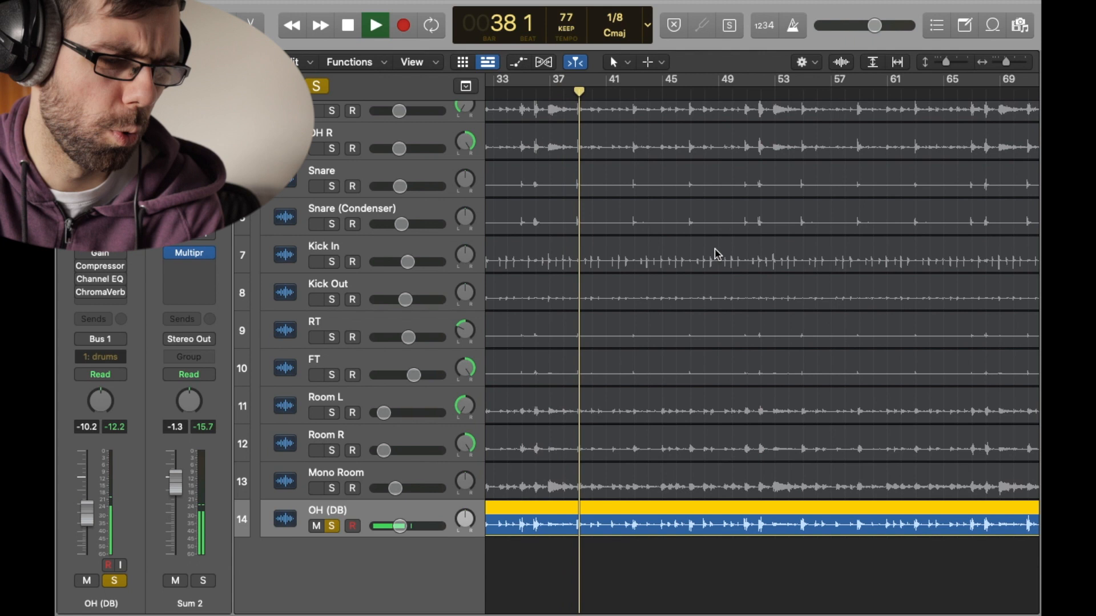
{"action": "scroll", "coordinate": [717, 246], "scroll_direction": "left", "scroll_amount": 1}
{"action": "scroll", "coordinate": [718, 247], "scroll_direction": "left", "scroll_amount": 1}
{"action": "key", "text": "space"}
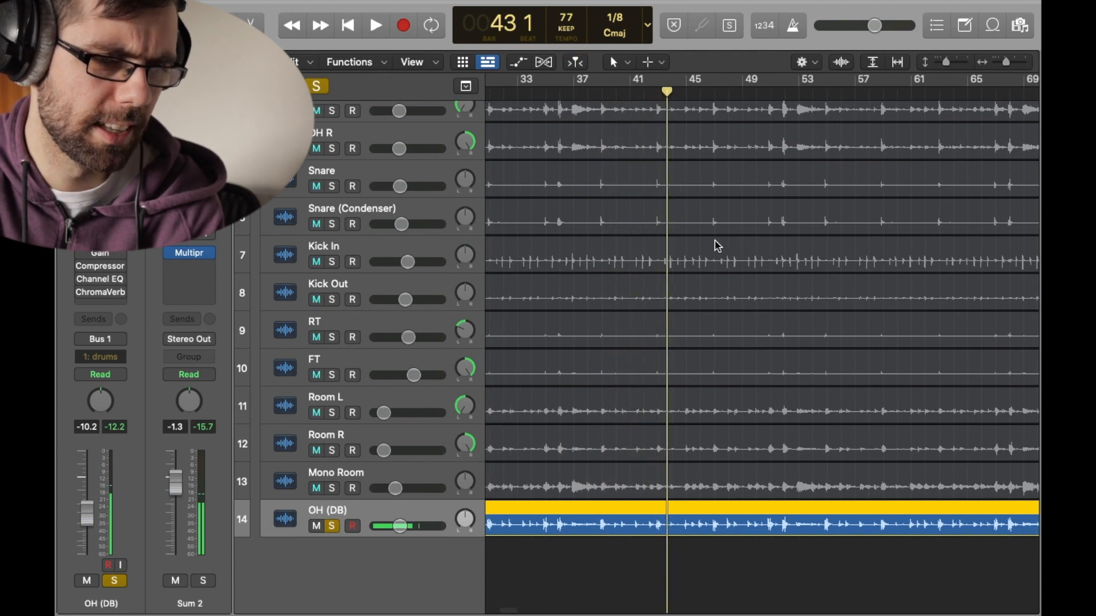
{"action": "key", "text": "space"}
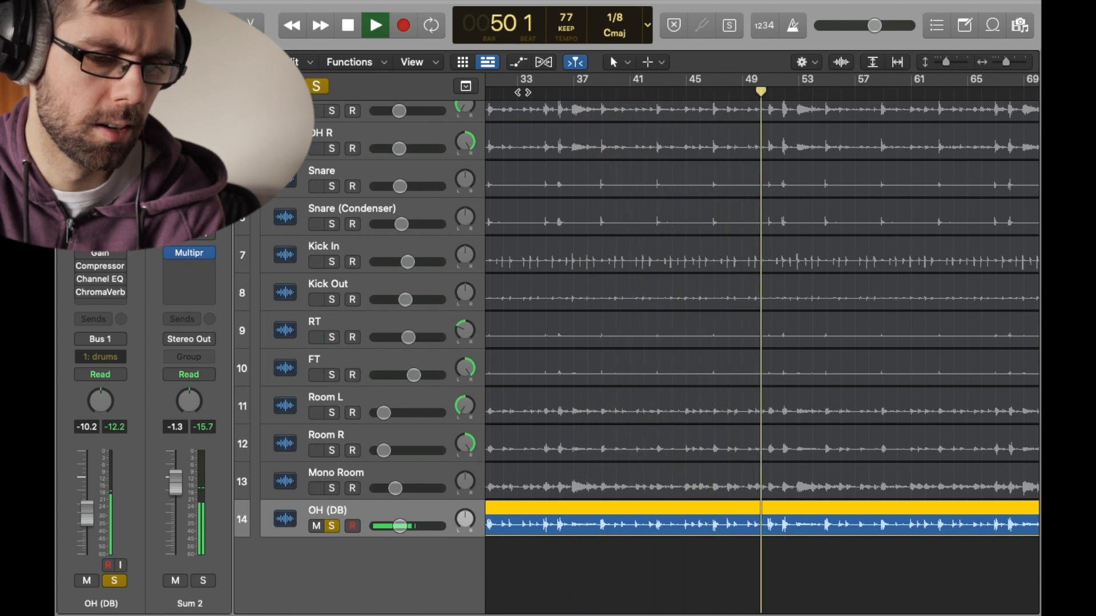
{"action": "key", "text": "space"}
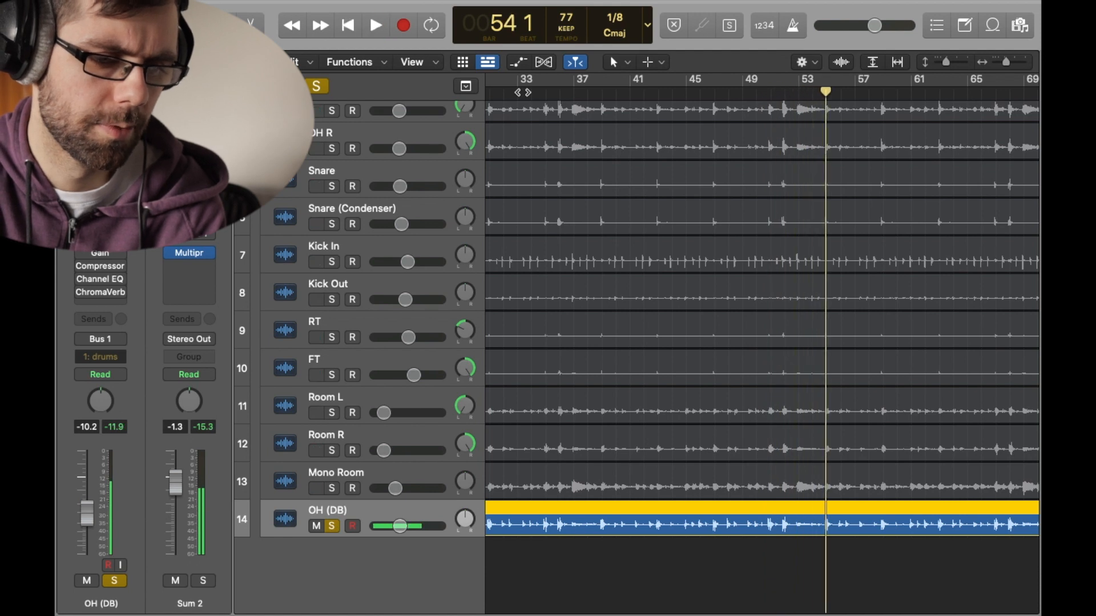
Re-enable all inserts on OH (DB) and open its Compressor
{"action": "key", "text": "z"}
{"action": "mouse_move", "coordinate": [79, 255]}
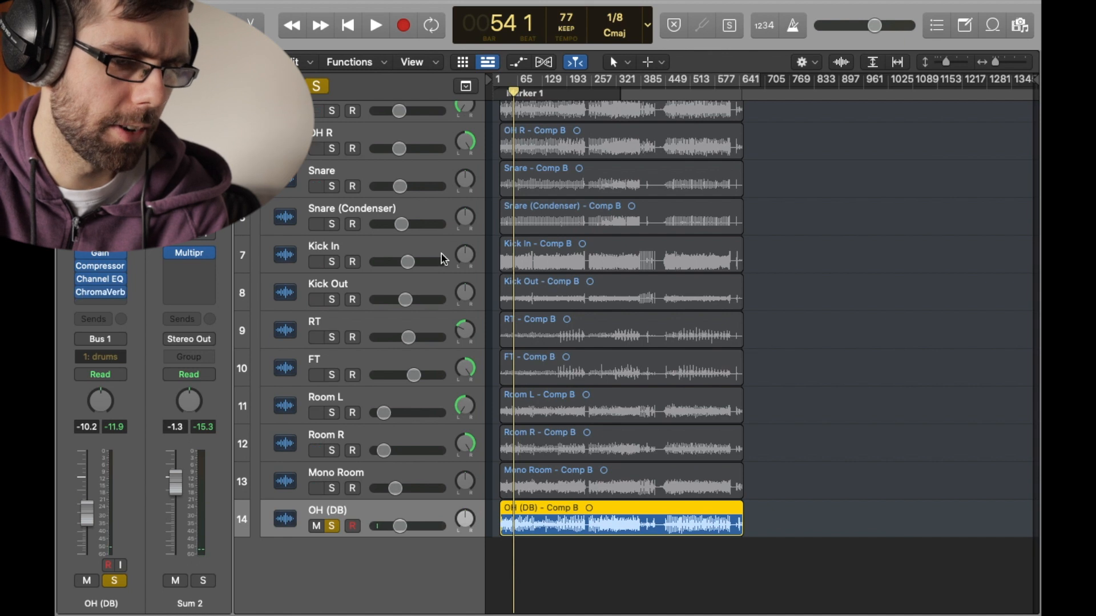
{"action": "key", "text": "z"}
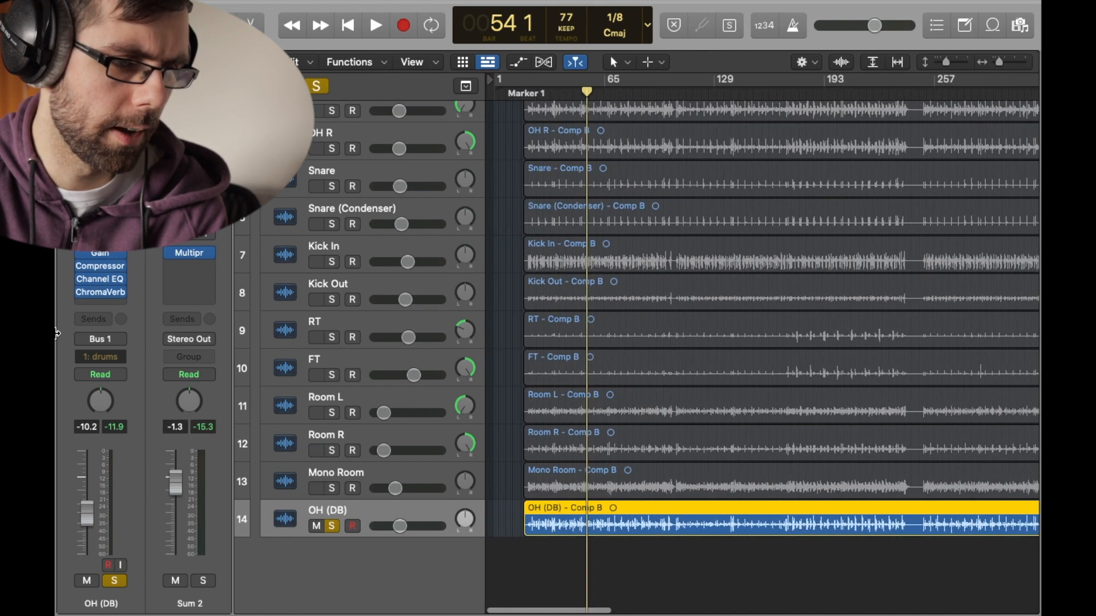
{"action": "left_click", "coordinate": [107, 270]}
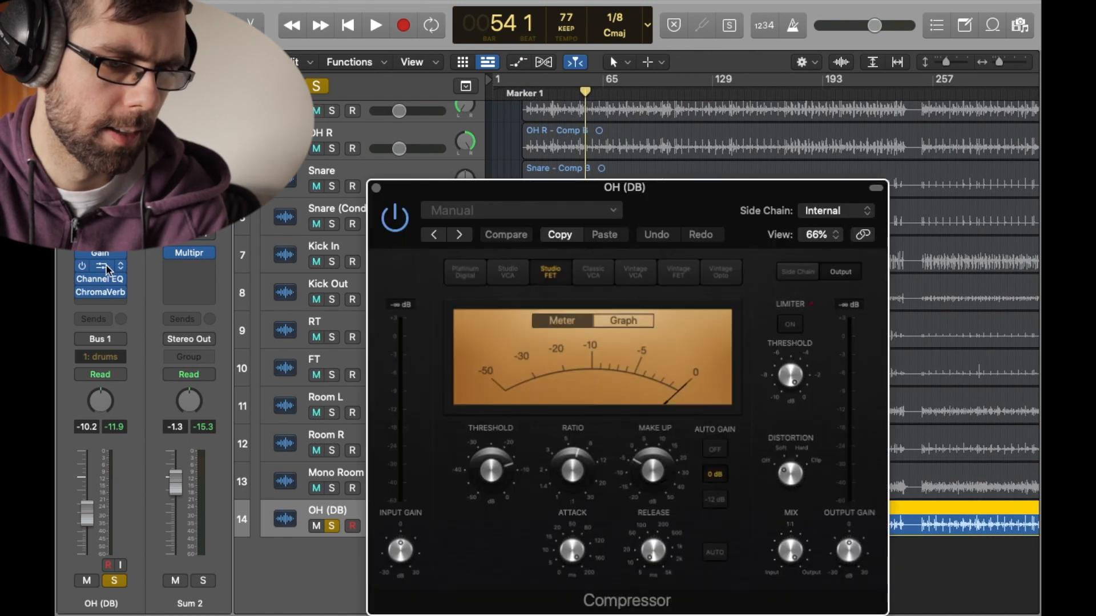
Play the soloed OH (DB) track from bar 54 with its Compressor open, stop at bar 65, and close the Compressor
{"action": "key", "text": "space"}
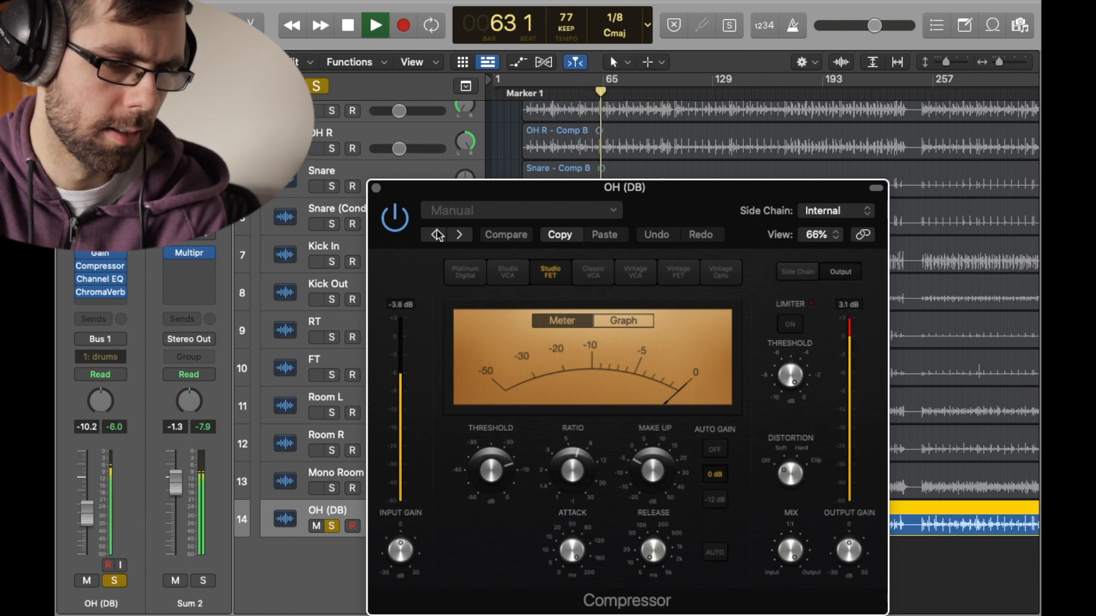
{"action": "key", "text": "space"}
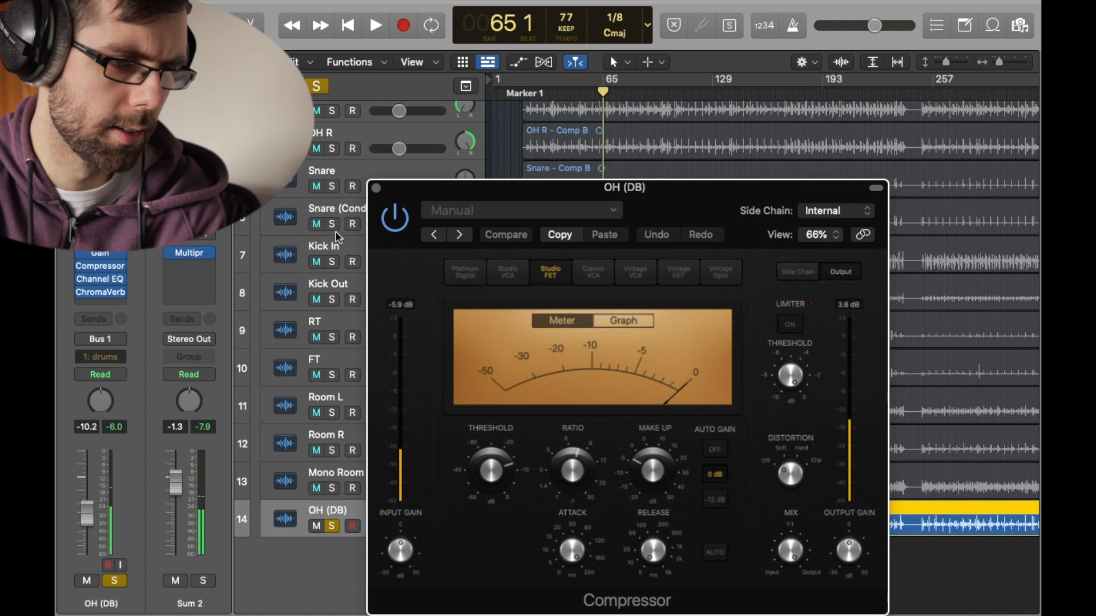
{"action": "left_click", "coordinate": [376, 189]}
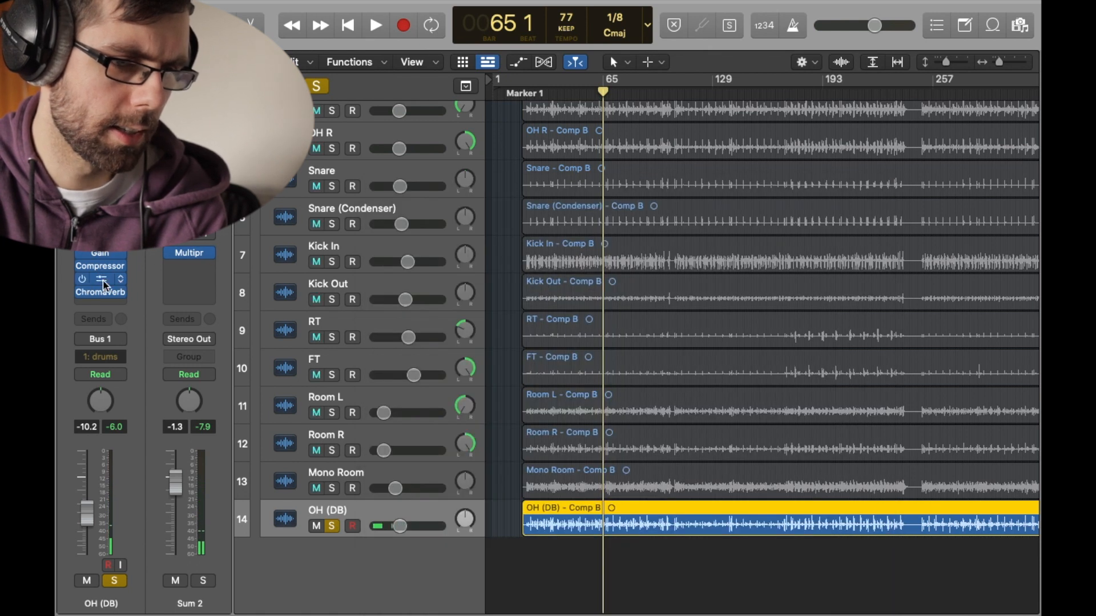
Compare OH (DB) with its Channel EQ bypassed and re-enabled during playback, stop at bar 82, and close the EQ after a second look
{"action": "left_click", "coordinate": [103, 280]}
{"action": "key", "text": "space"}
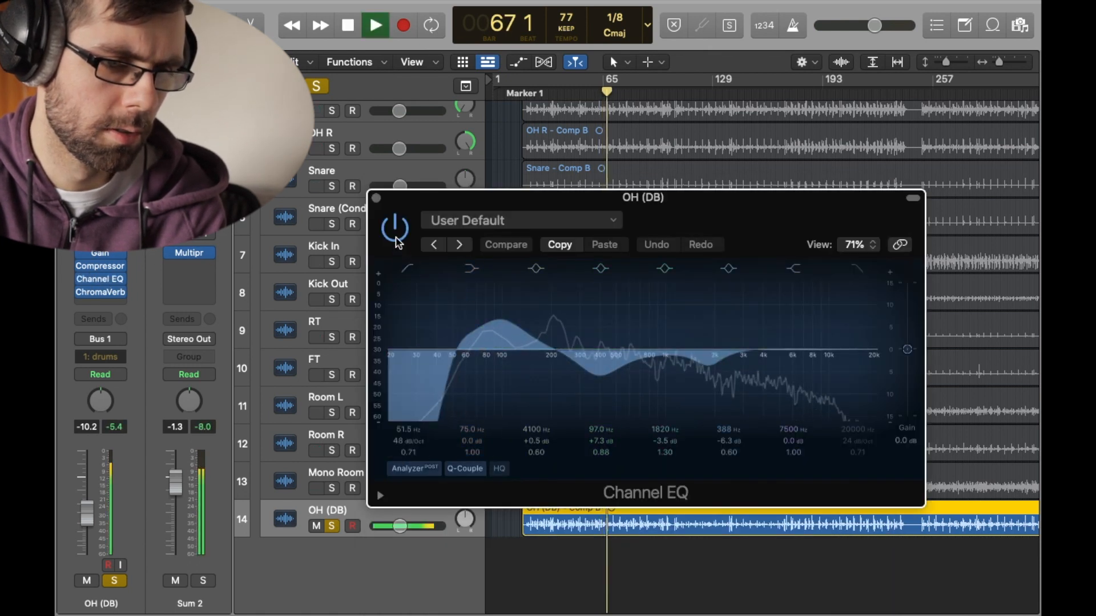
{"action": "left_click", "coordinate": [396, 238]}
{"action": "left_click", "coordinate": [396, 237]}
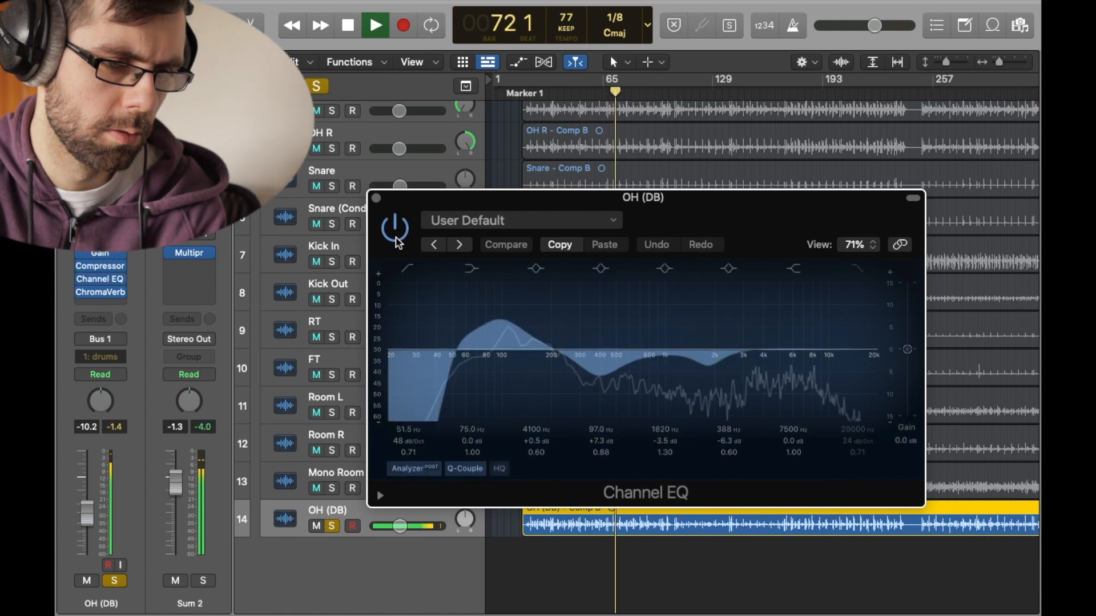
{"action": "left_click", "coordinate": [396, 237]}
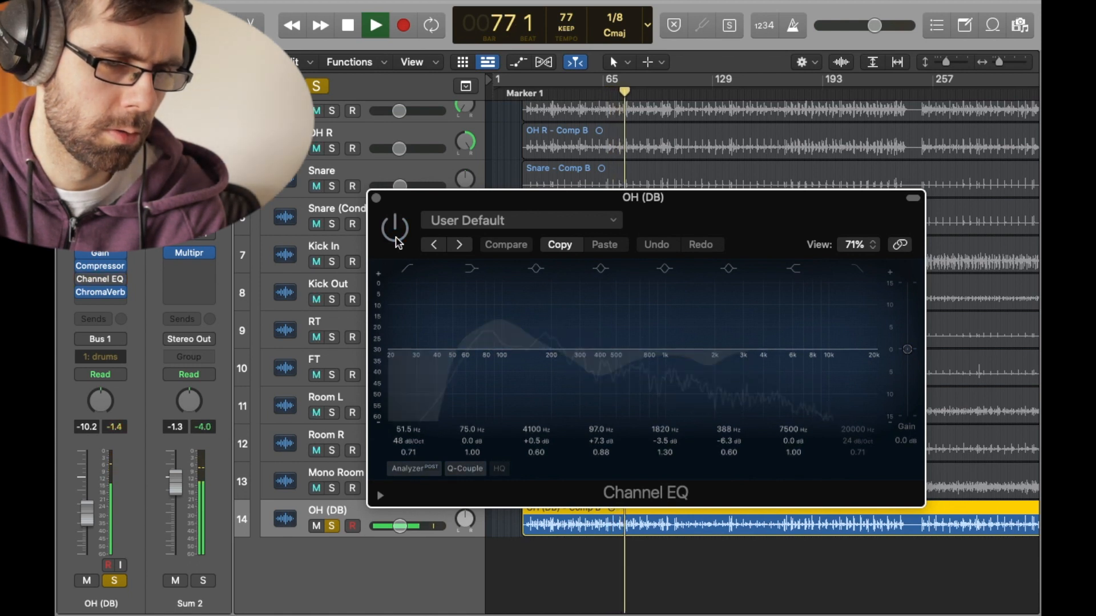
{"action": "left_click", "coordinate": [395, 229]}
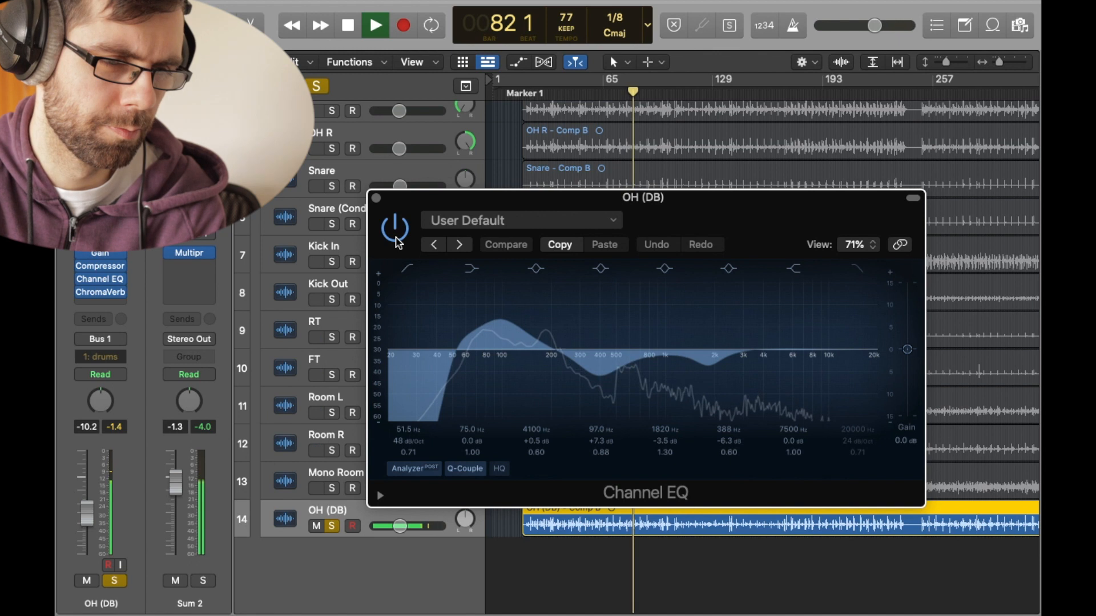
{"action": "key", "text": "space"}
{"action": "left_click", "coordinate": [376, 197]}
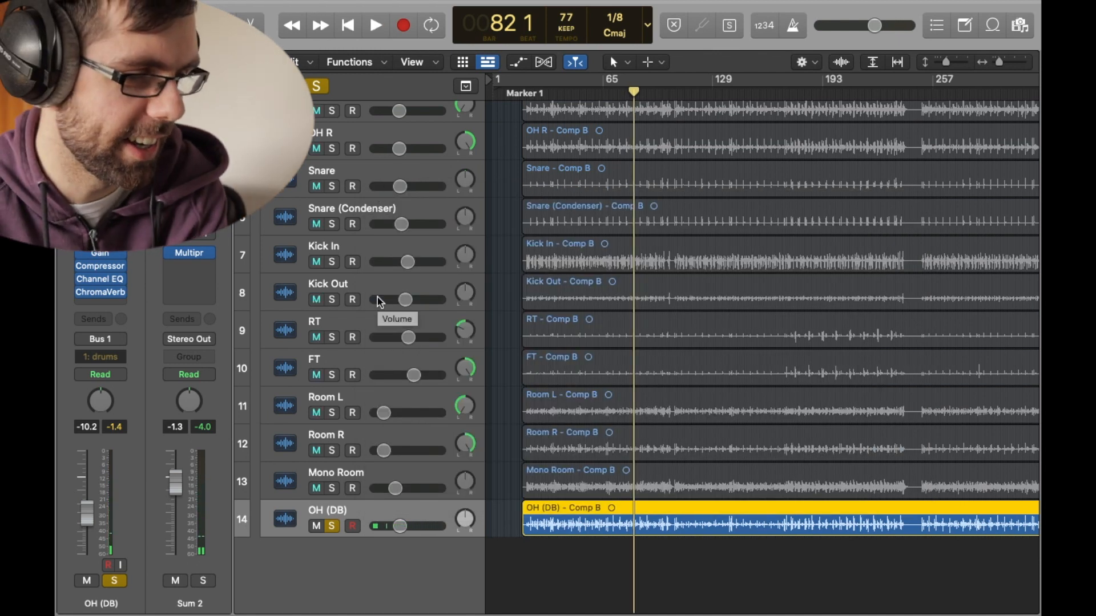
{"action": "left_click", "coordinate": [101, 280]}
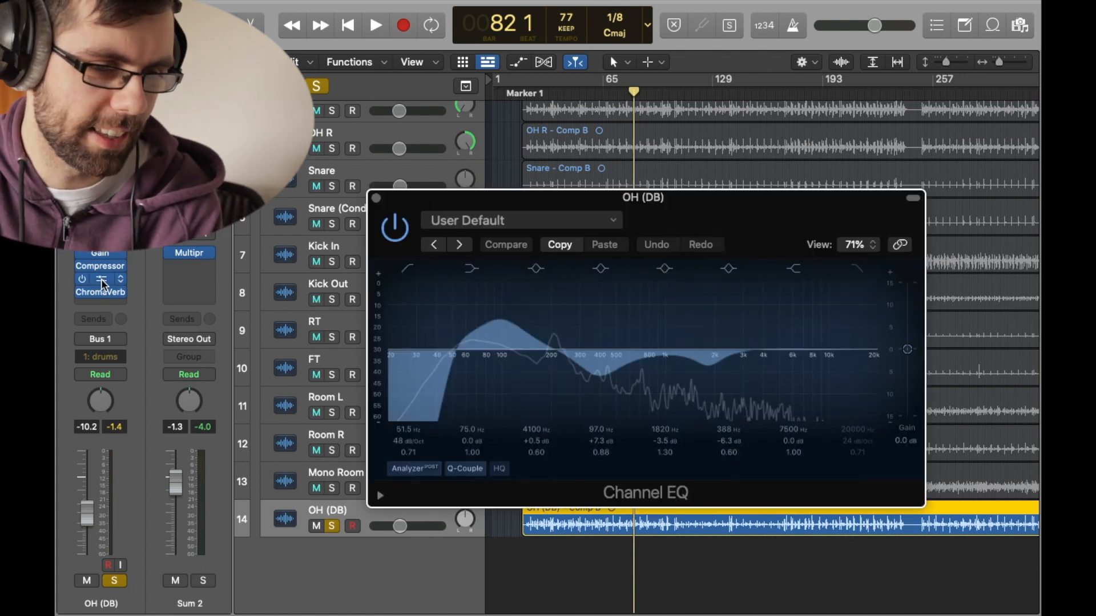
{"action": "left_click", "coordinate": [376, 199]}
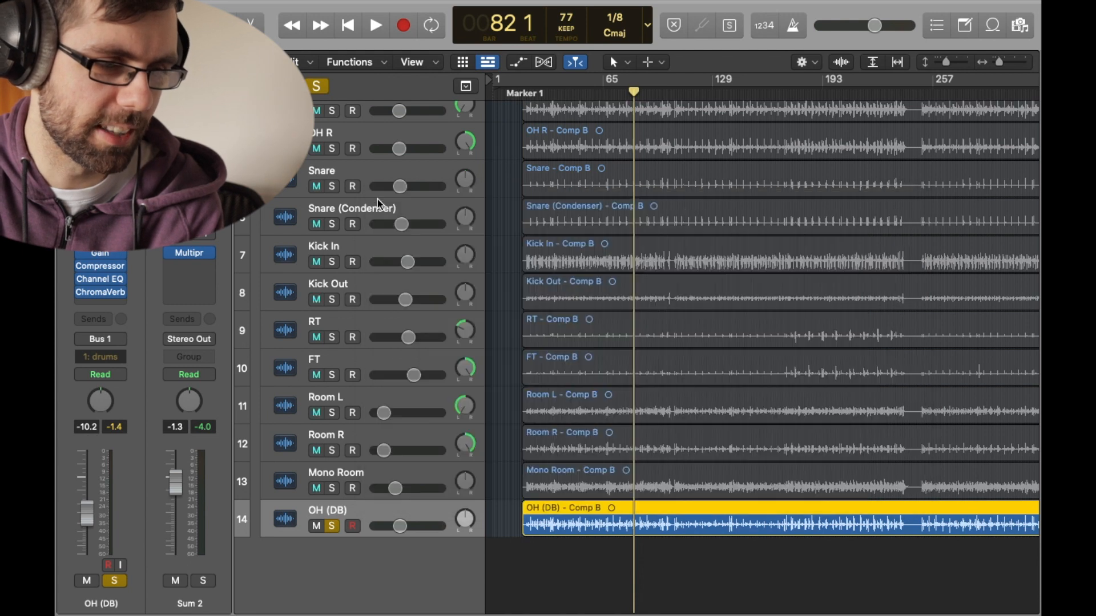
Open ChromaVerb on OH (DB) and compare the sound with the reverb bypassed and re-enabled during playback from bar 82
{"action": "left_click", "coordinate": [100, 292]}
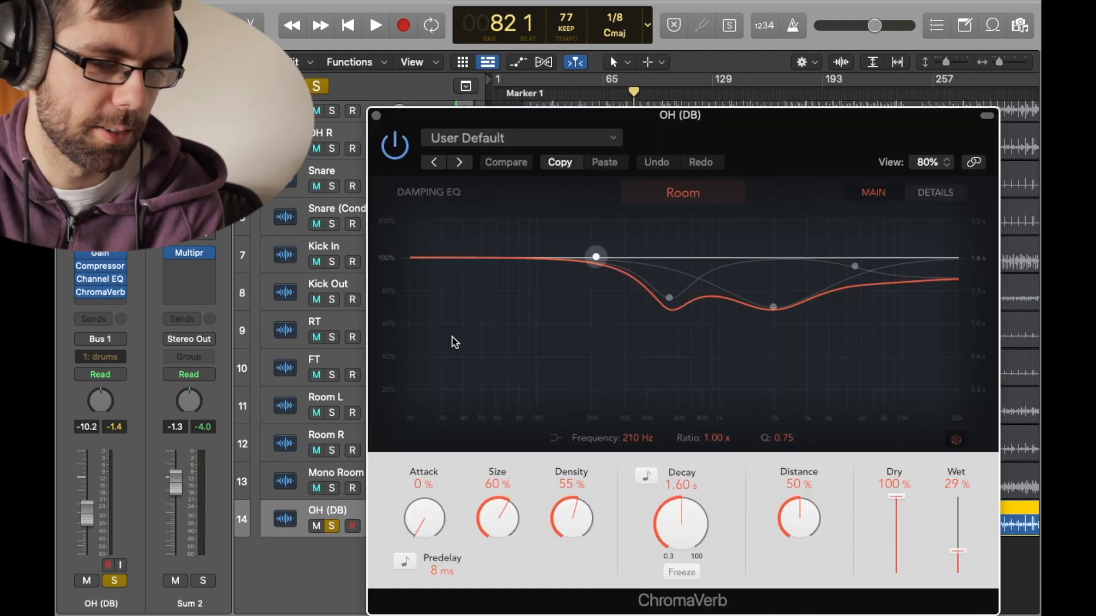
{"action": "key", "text": "space"}
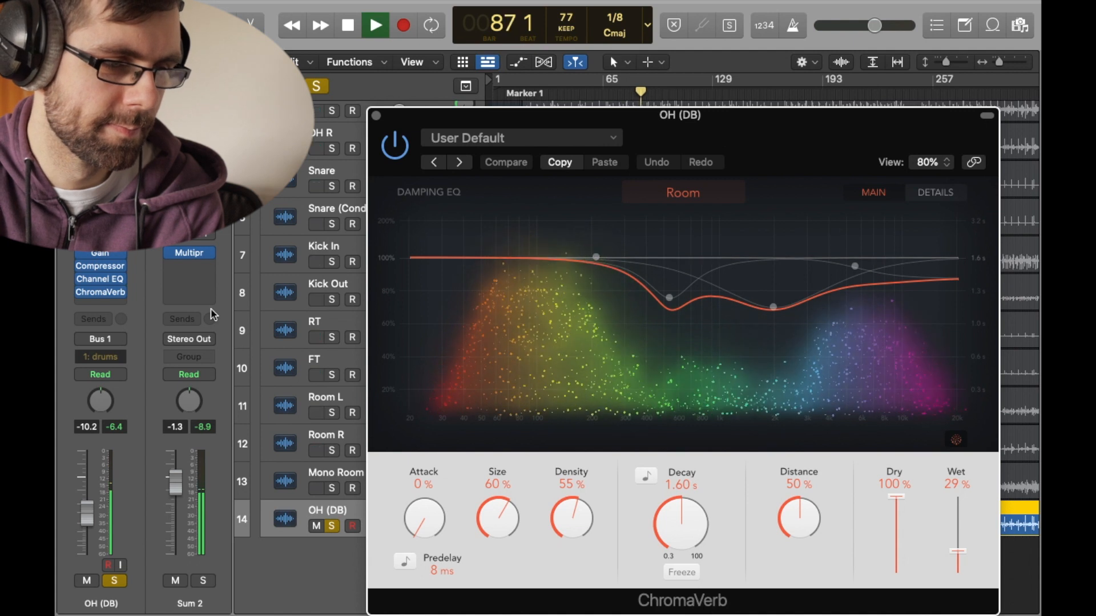
{"action": "left_click", "coordinate": [82, 293]}
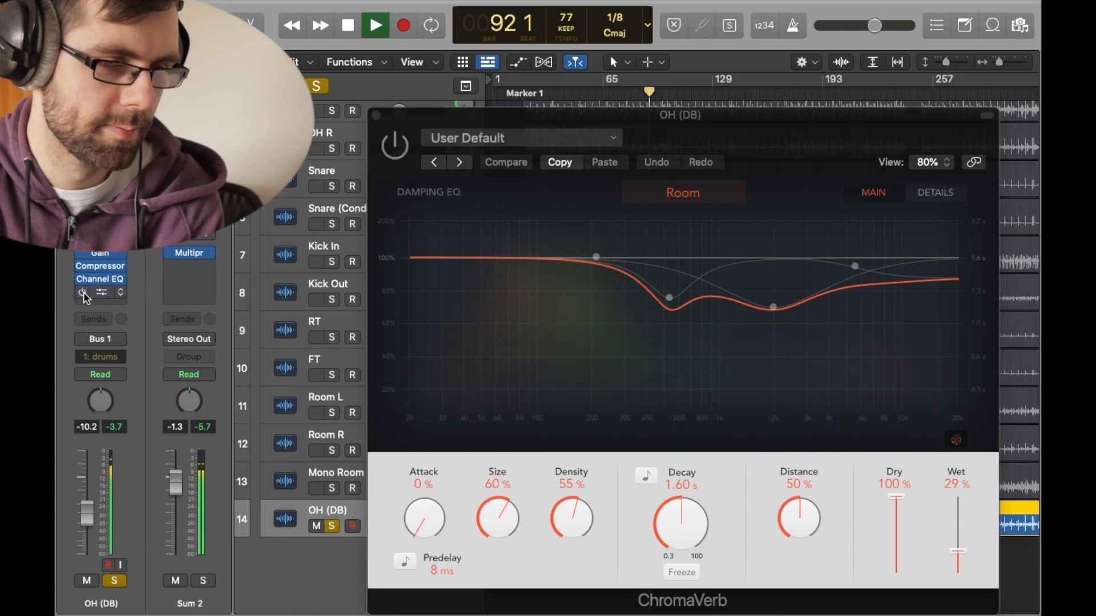
{"action": "left_click", "coordinate": [82, 292]}
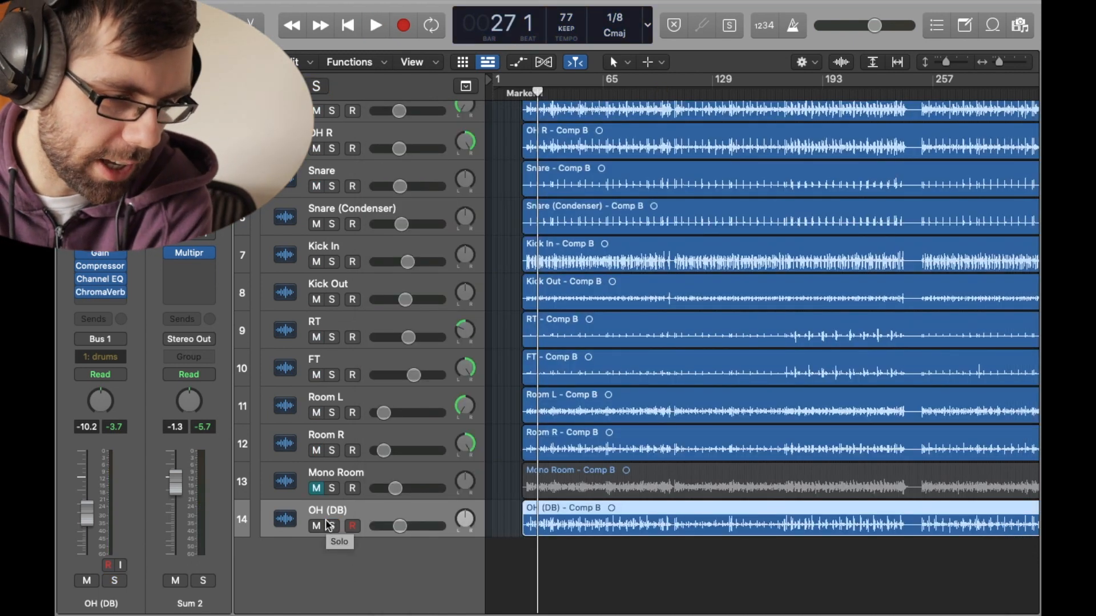
Play the drum mix and compare it with and without the OH (DB) track by muting and unmuting that track twice
{"action": "key", "text": "space"}
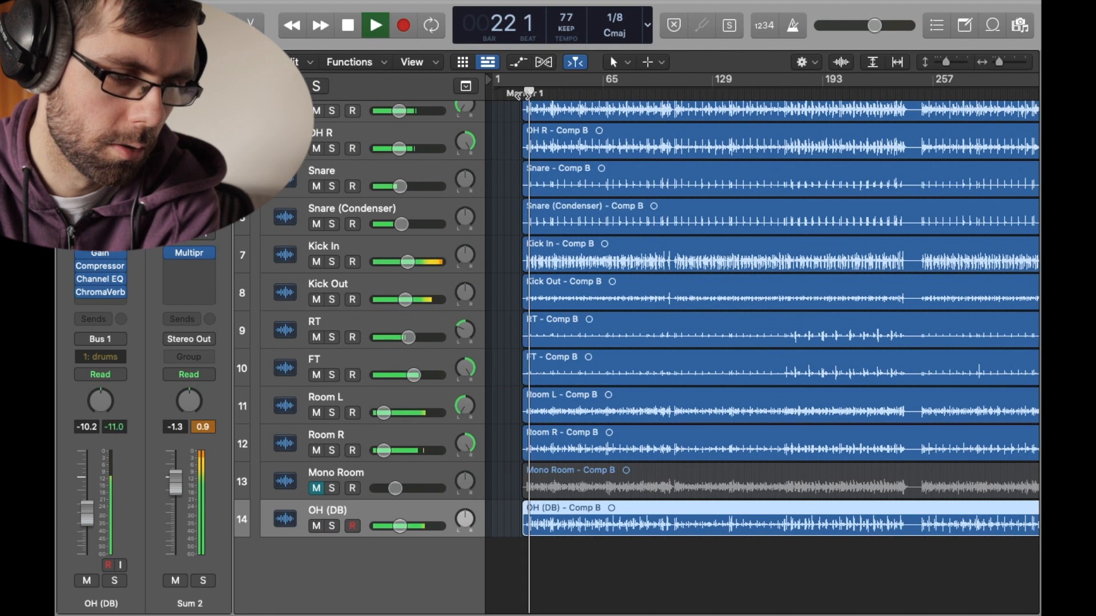
{"action": "left_click", "coordinate": [317, 526]}
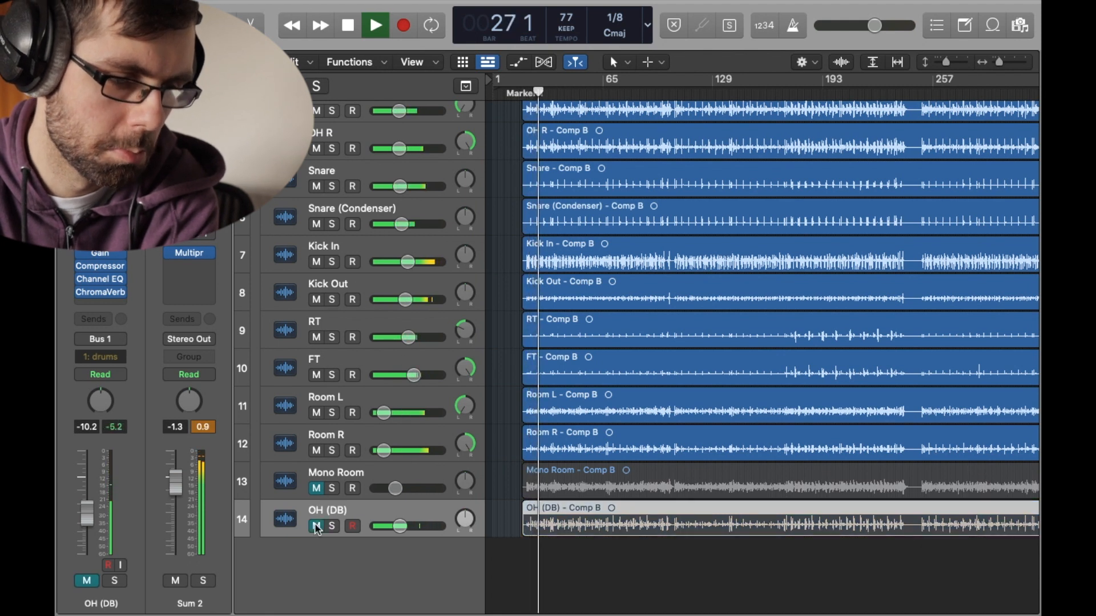
{"action": "left_click", "coordinate": [316, 526]}
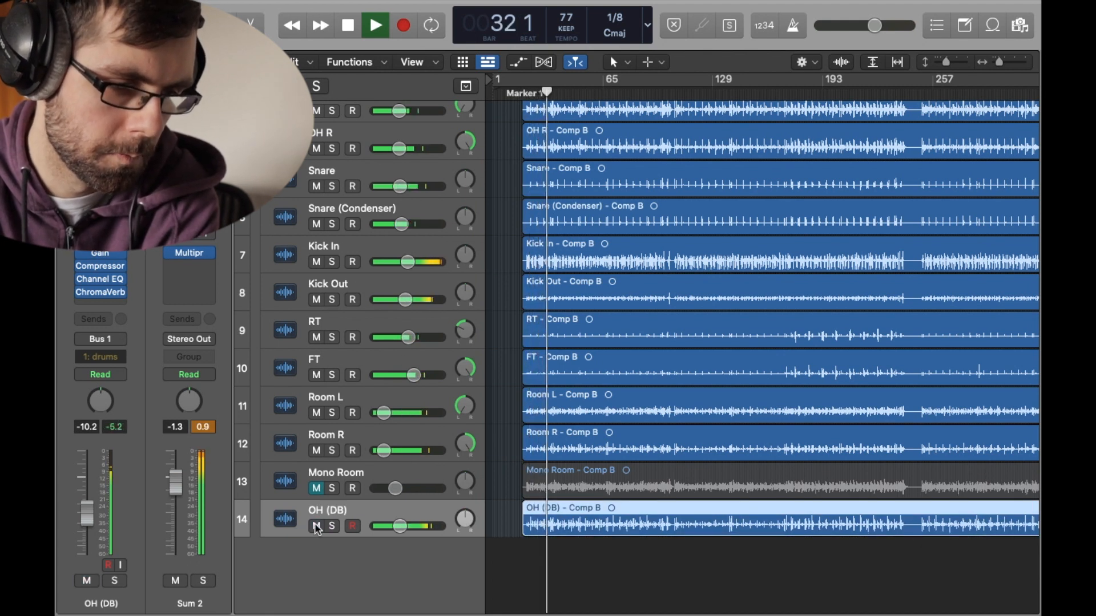
{"action": "left_click", "coordinate": [317, 526]}
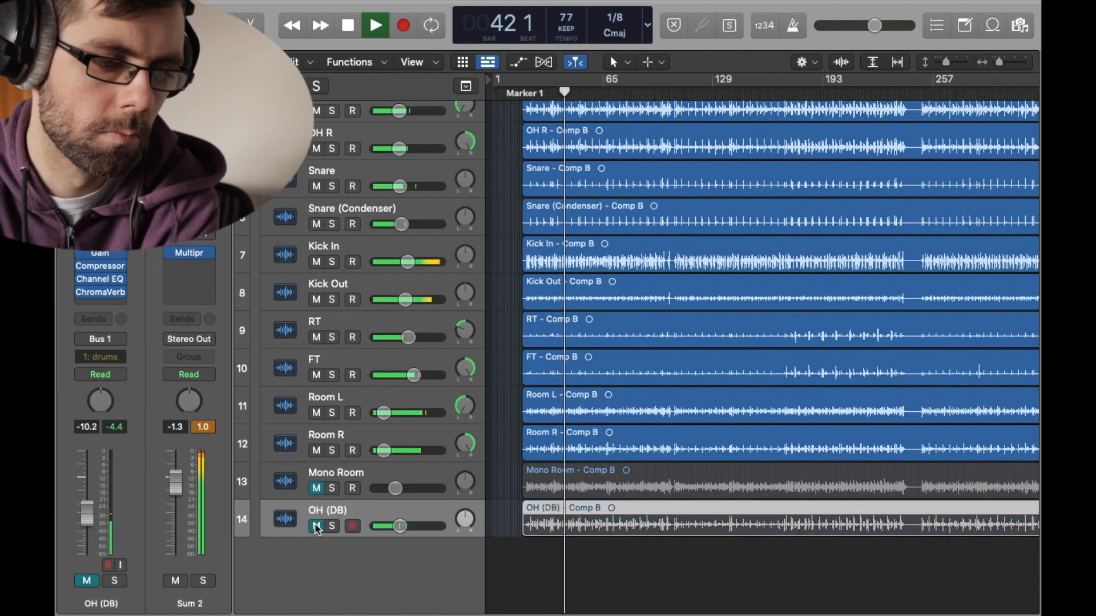
{"action": "left_click", "coordinate": [317, 526]}
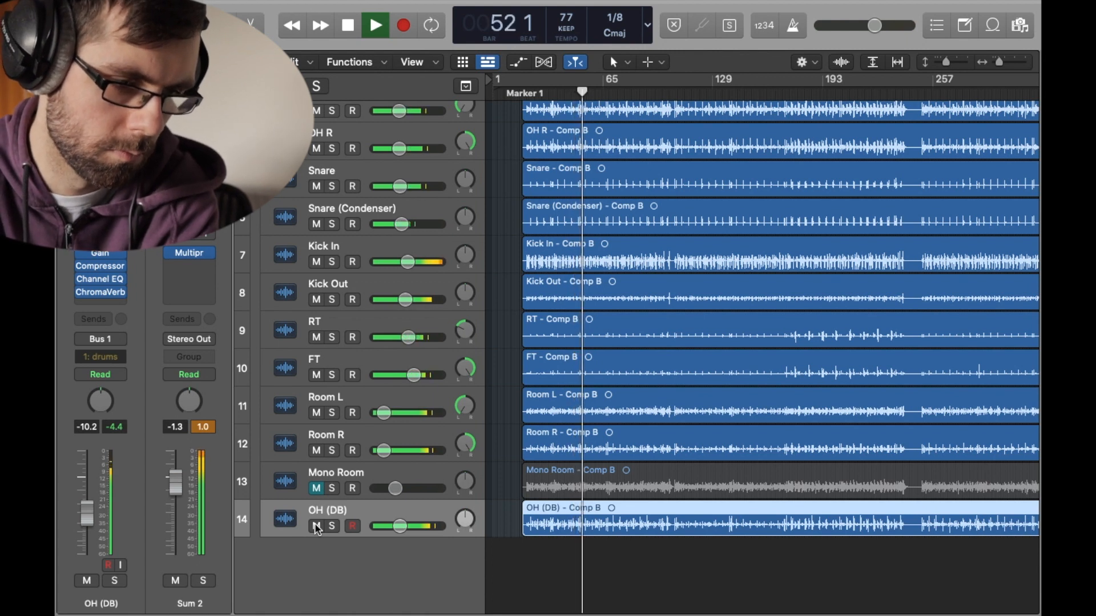
Mute Room R and Room L during playback, unmute both for comparison, and stop at bar 68
{"action": "left_click", "coordinate": [316, 451]}
{"action": "left_click", "coordinate": [316, 412]}
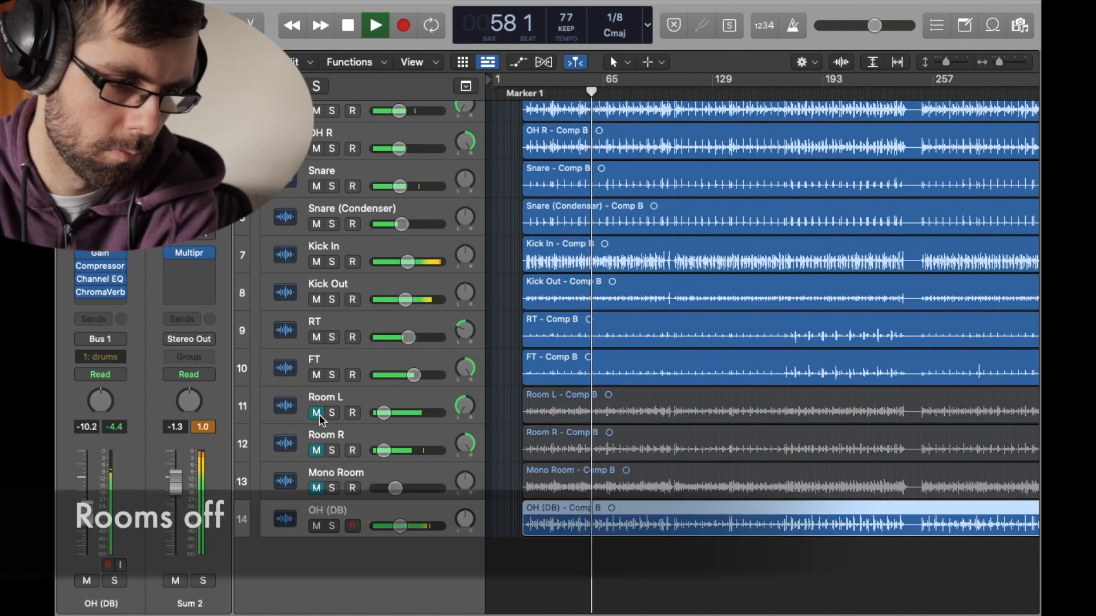
{"action": "left_click", "coordinate": [316, 413]}
{"action": "left_click", "coordinate": [316, 451]}
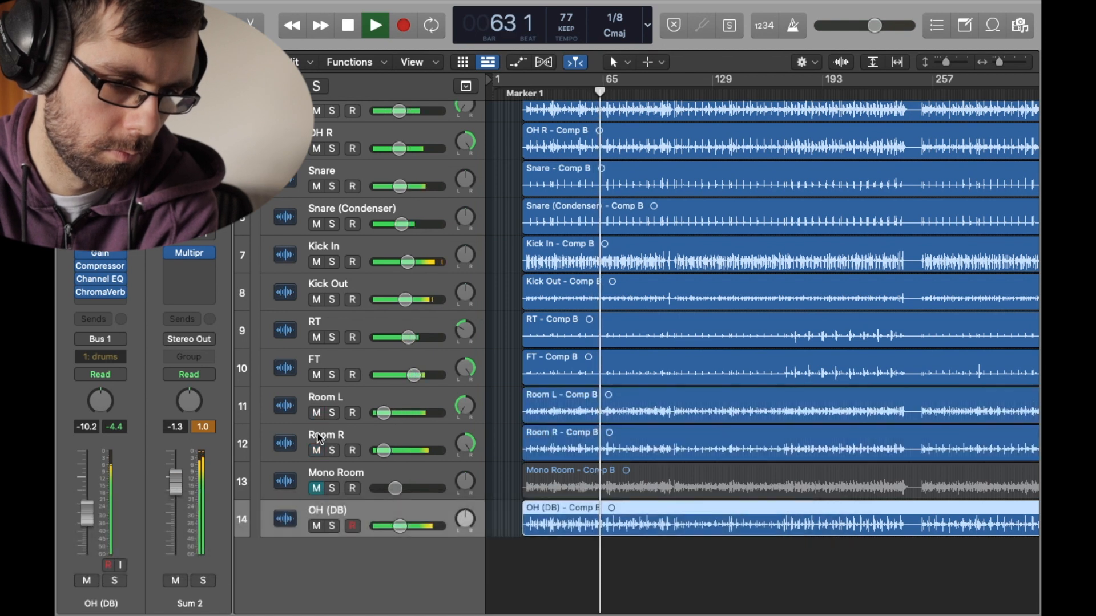
{"action": "key", "text": "space"}
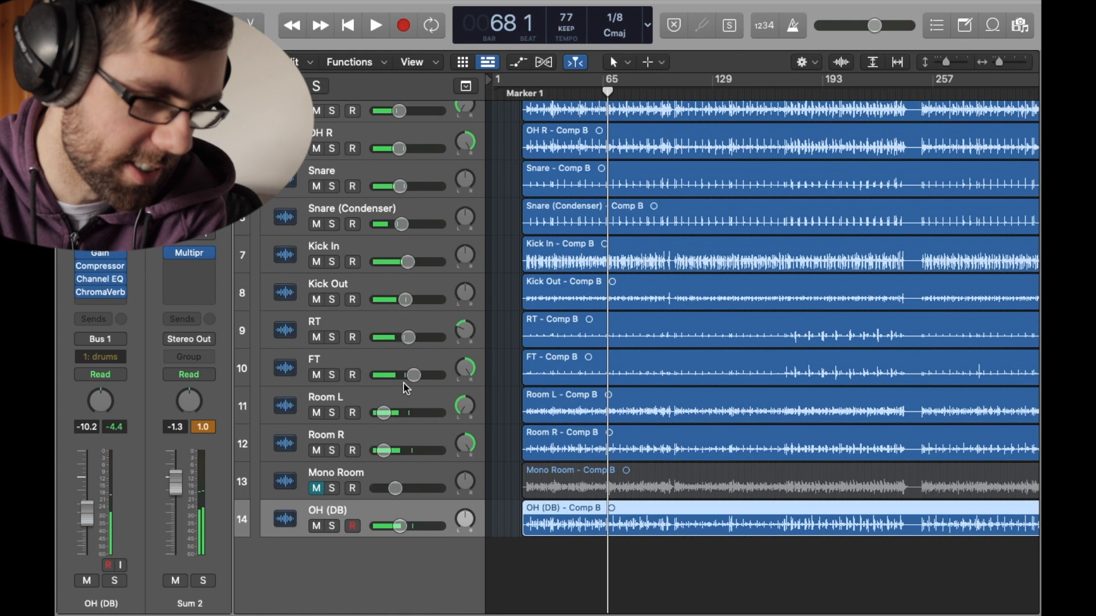
Unmute and solo the Mono Room track
{"action": "left_click", "coordinate": [316, 489]}
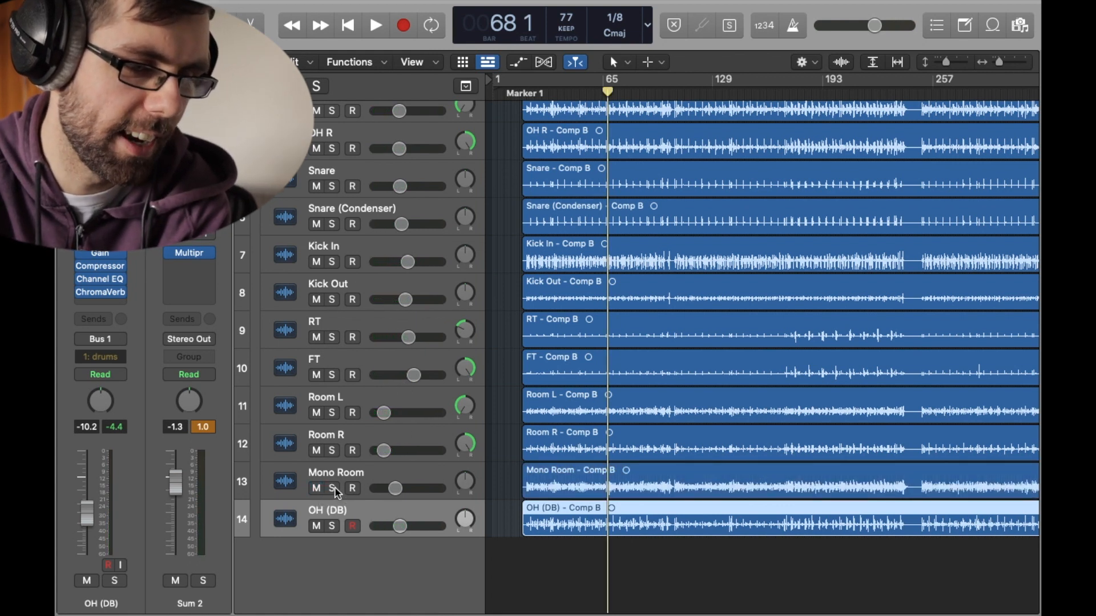
{"action": "left_click", "coordinate": [334, 488]}
{"action": "scroll", "coordinate": [532, 461], "scroll_direction": "up", "scroll_amount": 10}
{"action": "scroll", "coordinate": [533, 460], "scroll_direction": "down", "scroll_amount": 10}
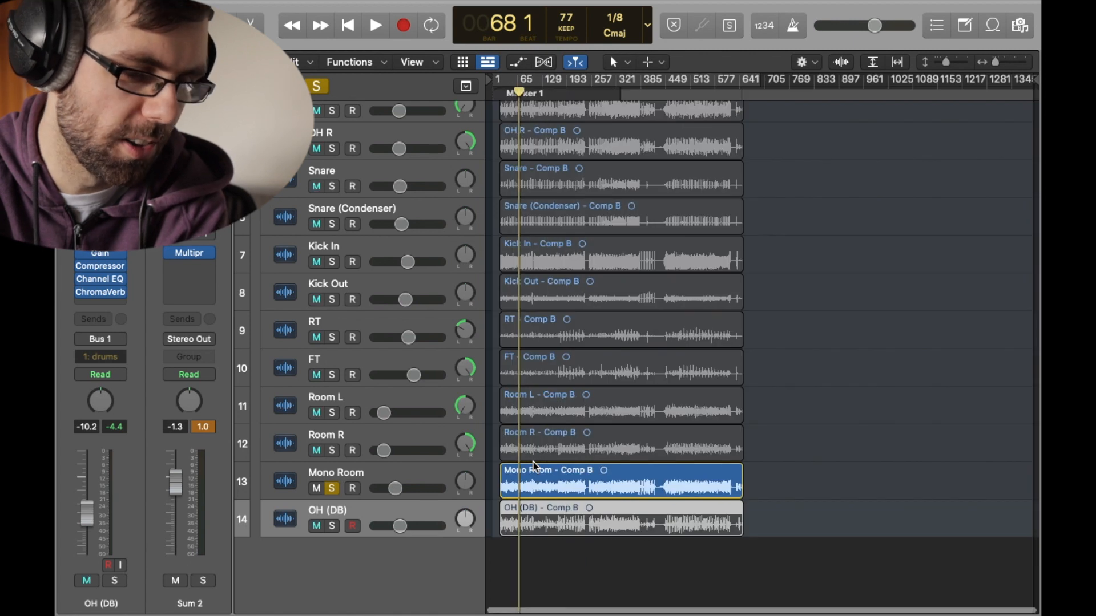
{"action": "scroll", "coordinate": [547, 278], "scroll_direction": "up", "scroll_amount": 10}
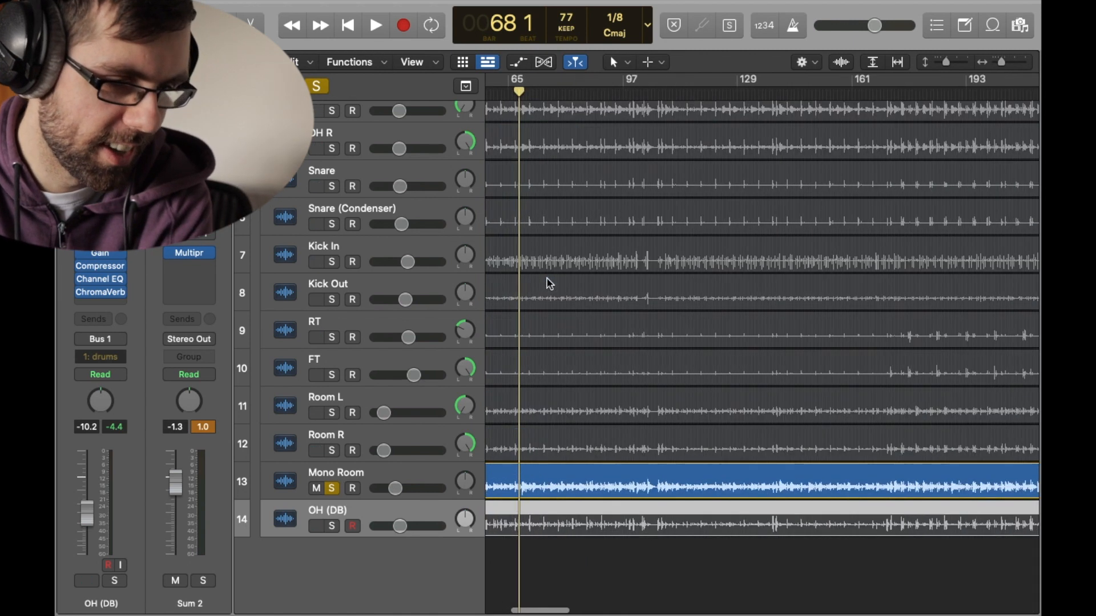
{"action": "scroll", "coordinate": [547, 280], "scroll_direction": "up", "scroll_amount": 6}
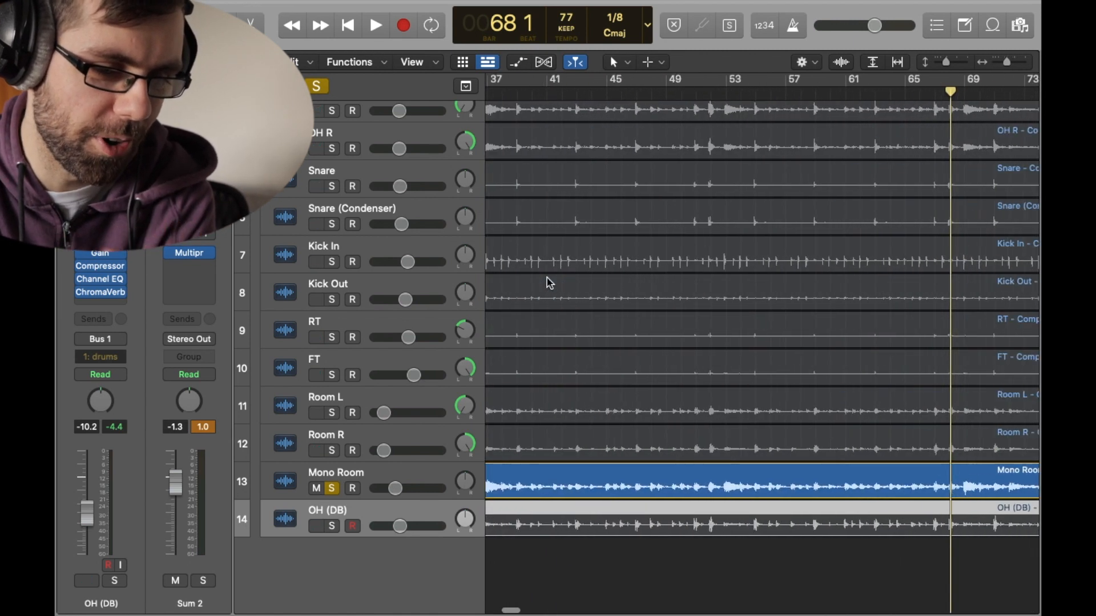
{"action": "scroll", "coordinate": [547, 281], "scroll_direction": "down", "scroll_amount": 6}
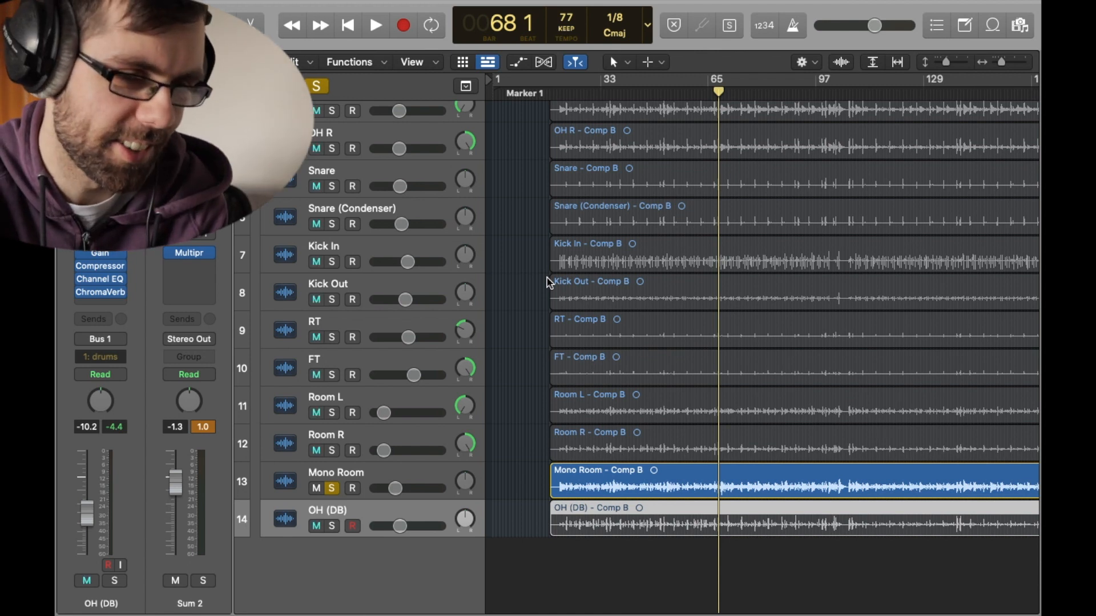
Play the soloed Mono Room track from bar 21, select the track, pause at bar 28, and resume until bar 48
{"action": "left_click", "coordinate": [561, 97]}
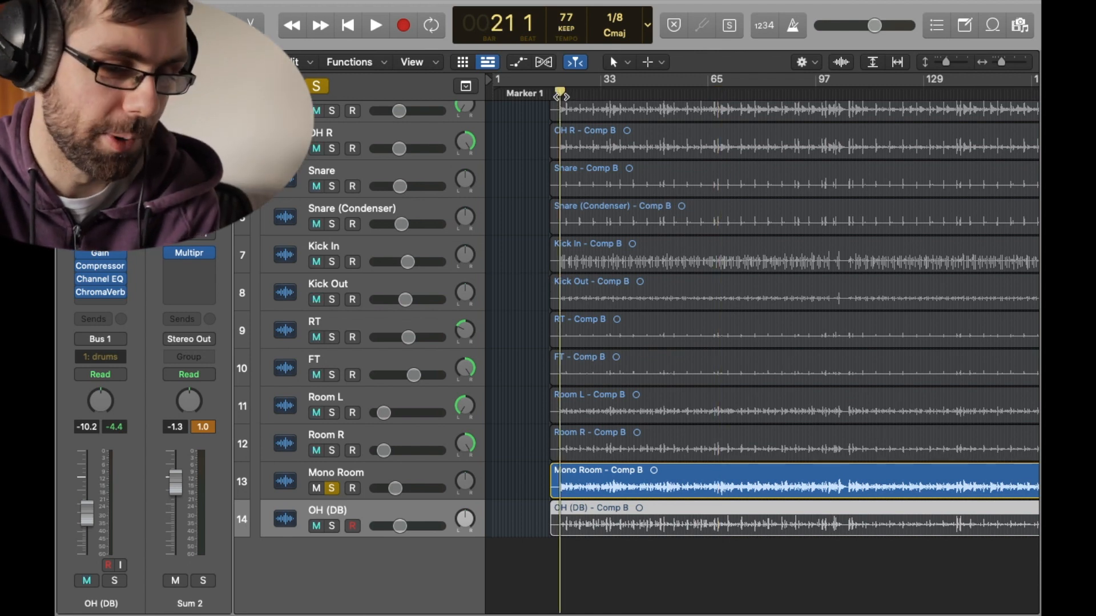
{"action": "key", "text": "space"}
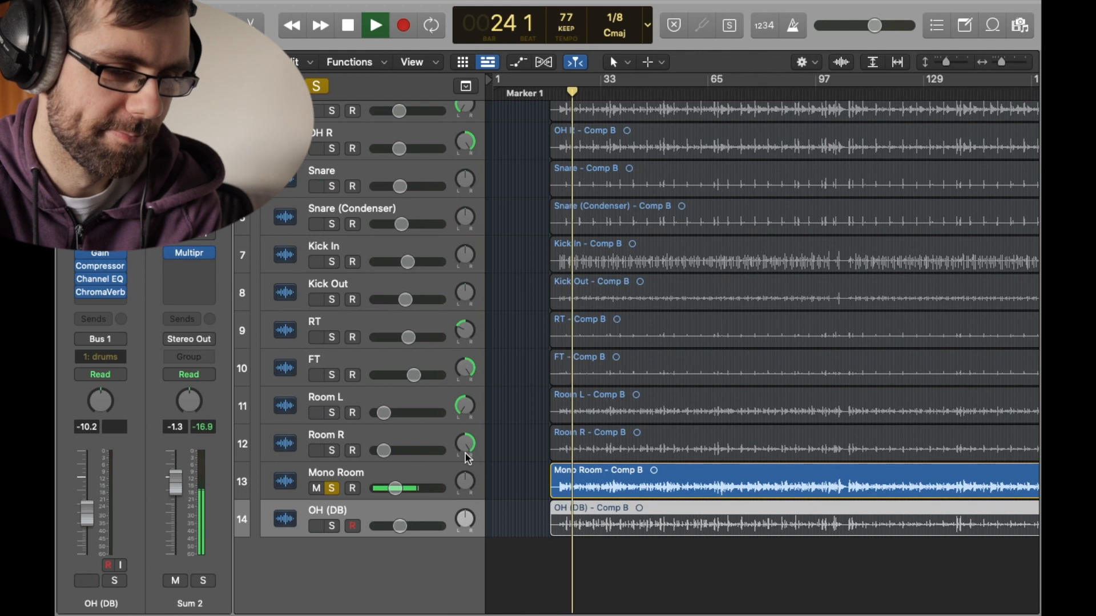
{"action": "left_click", "coordinate": [408, 469]}
{"action": "key", "text": "space"}
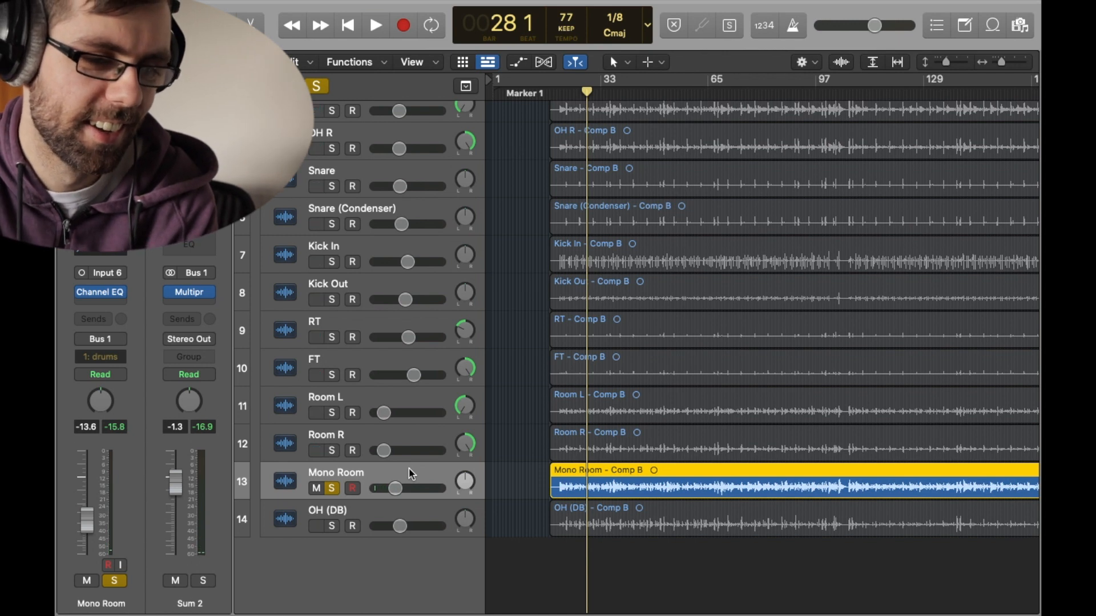
{"action": "key", "text": "space"}
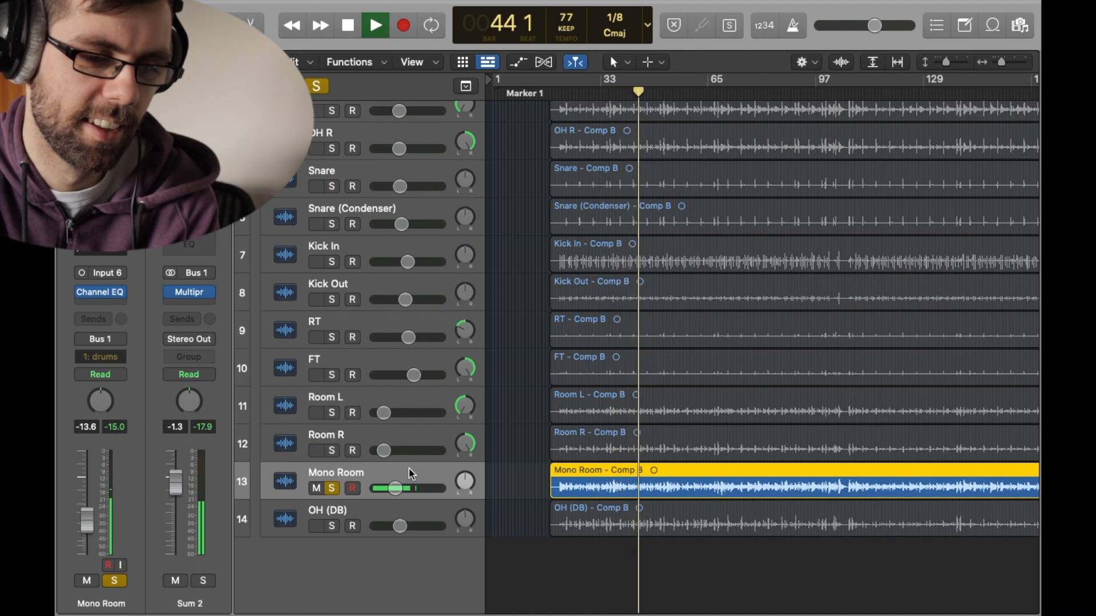
{"action": "key", "text": "space"}
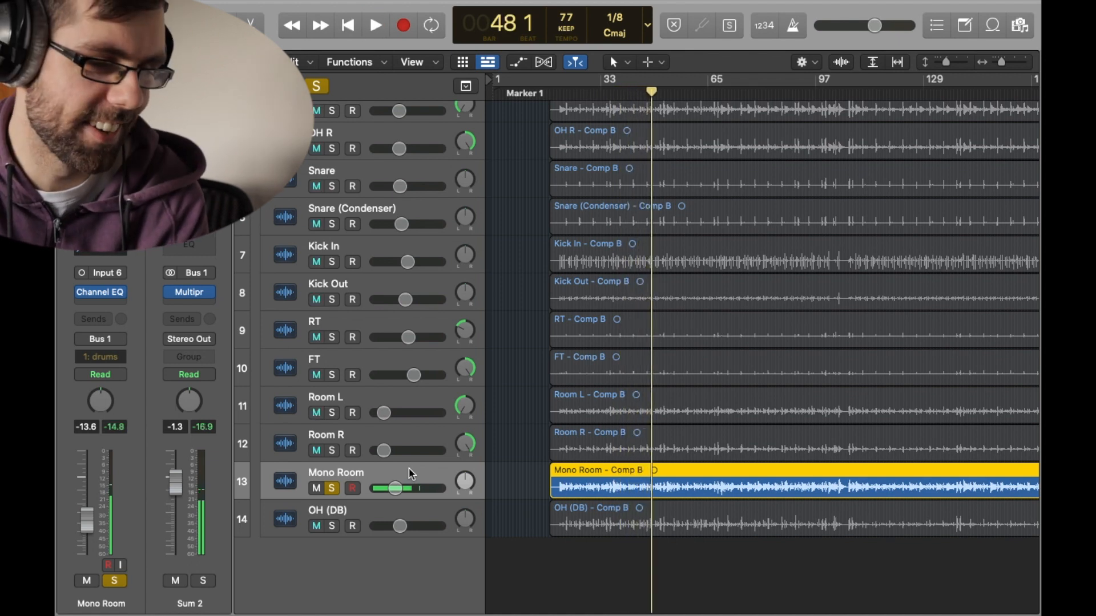
Resume playback from bar 48, open the Mono Room Channel EQ, and compare the sound with the EQ bypassed and re-enabled
{"action": "key", "text": "space"}
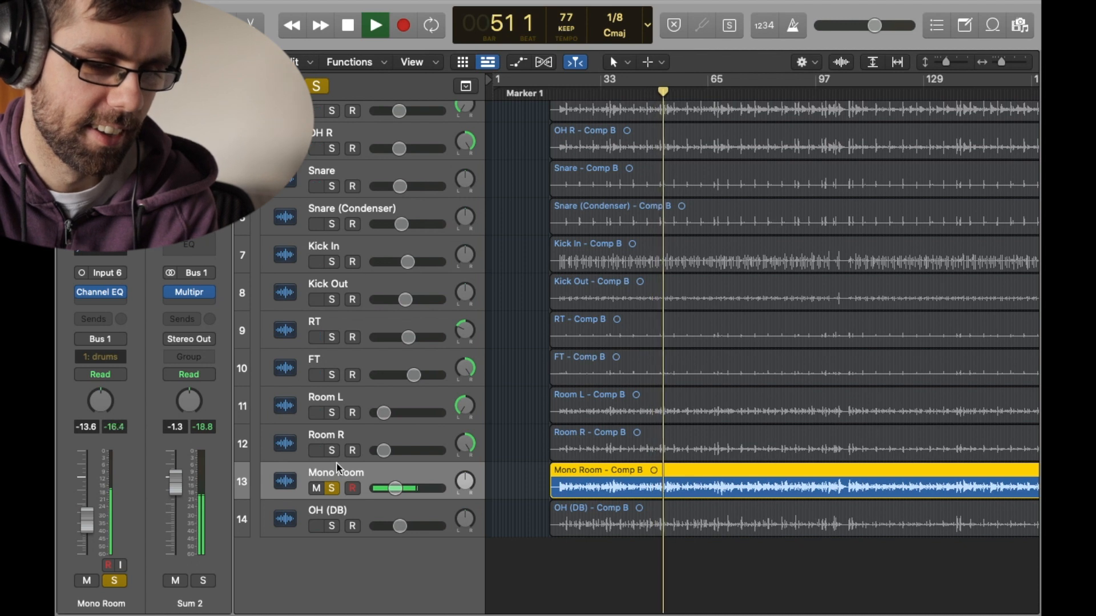
{"action": "left_click", "coordinate": [111, 296]}
{"action": "left_click", "coordinate": [400, 231]}
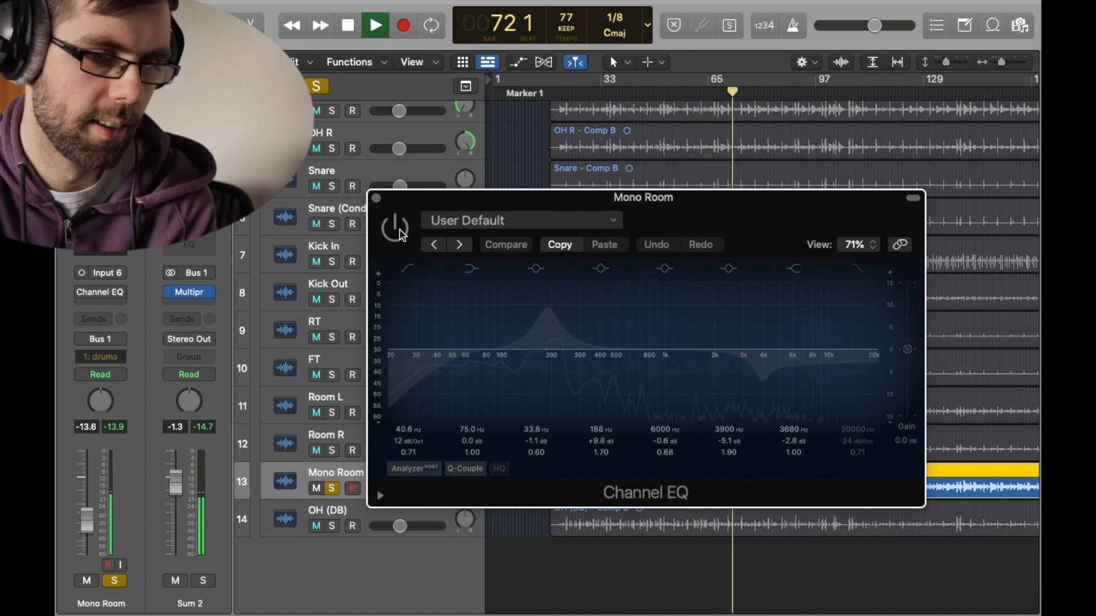
{"action": "left_click", "coordinate": [399, 231]}
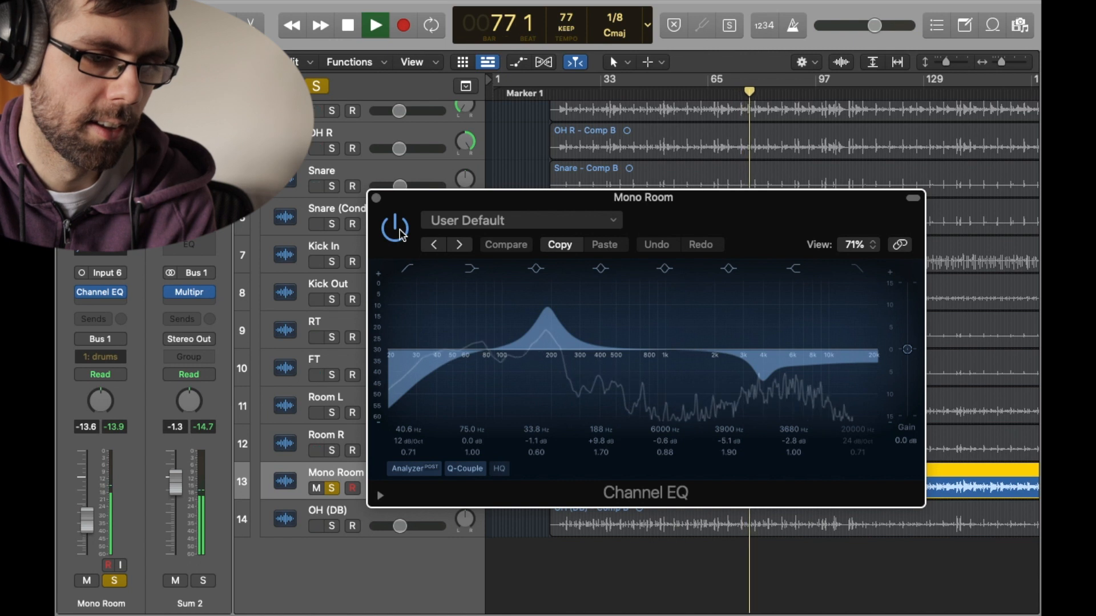
Compare Mono Room with its Channel EQ bypassed and enabled during playback, closing the EQ window and leaving the EQ on
{"action": "left_click", "coordinate": [399, 231]}
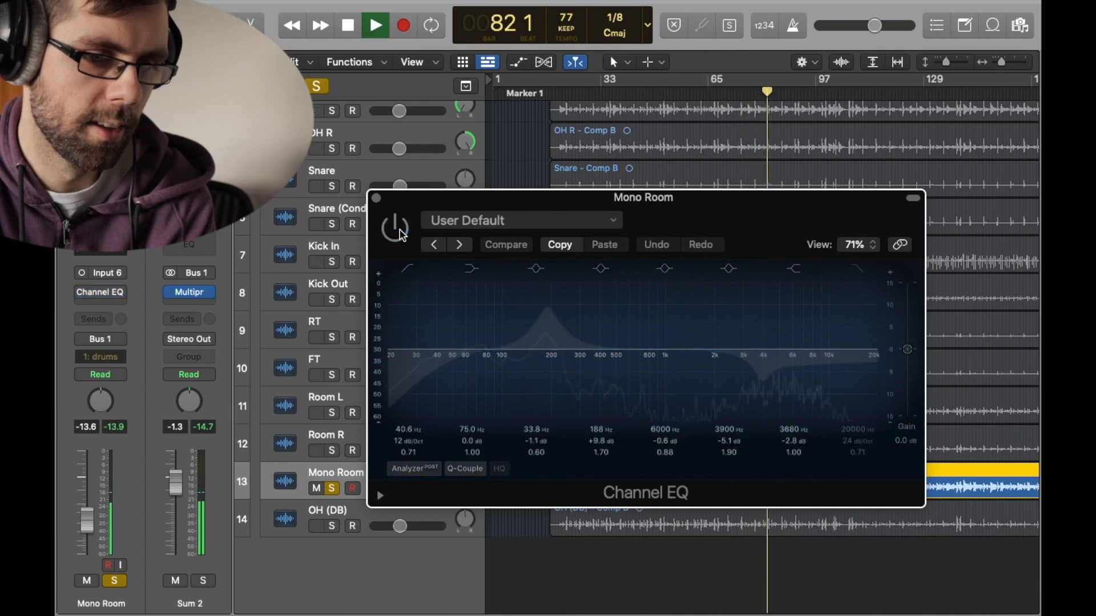
{"action": "left_click", "coordinate": [399, 231]}
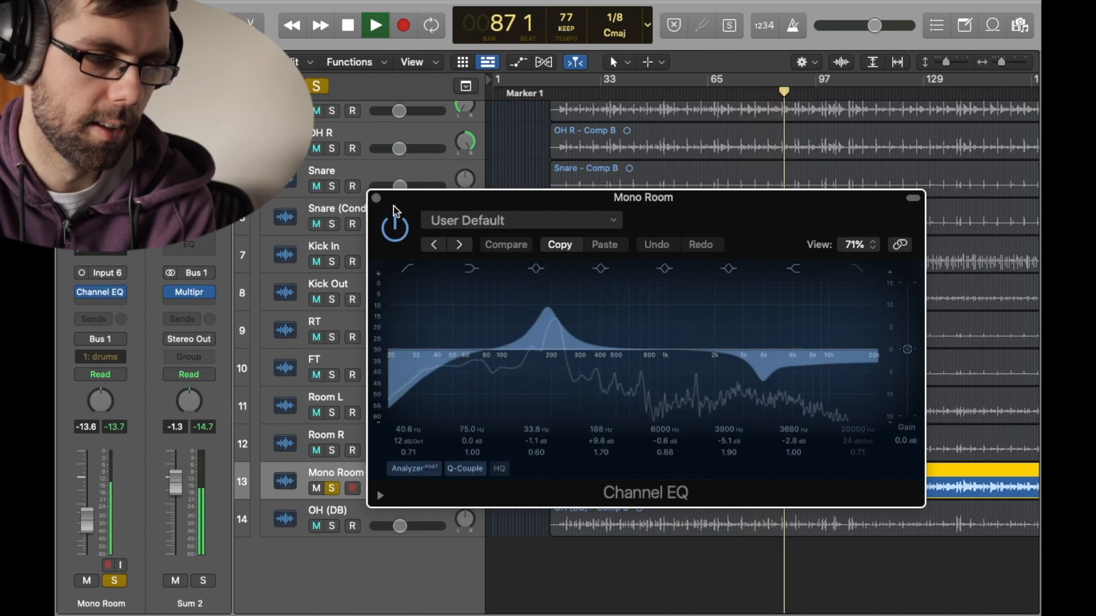
{"action": "left_click", "coordinate": [376, 198]}
{"action": "left_click", "coordinate": [80, 294]}
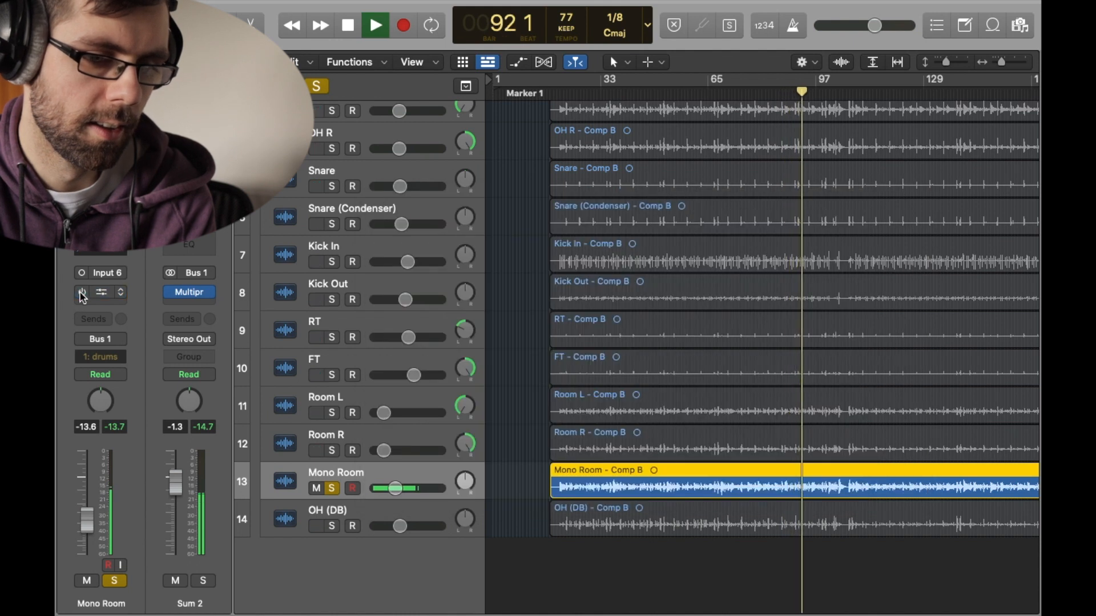
{"action": "left_click", "coordinate": [80, 294]}
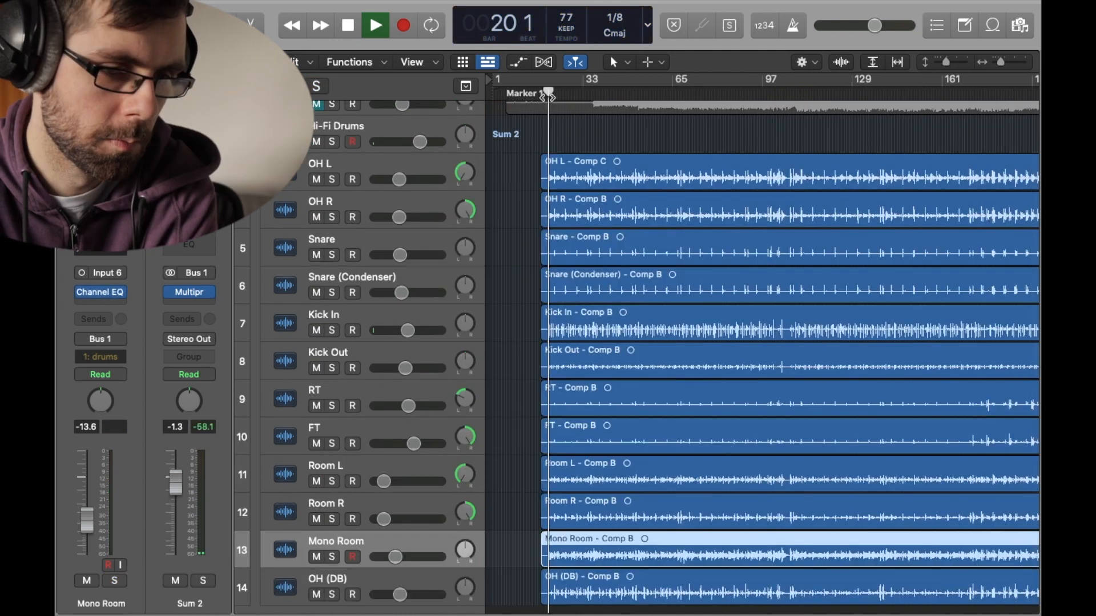
Listen to the full drum mix with no tracks soloed from around bar 20, and stop playback
{"action": "key", "text": "super+Right"}
{"action": "key", "text": "super+Right"}
{"action": "key", "text": "super+Right"}
{"action": "key", "text": "z"}
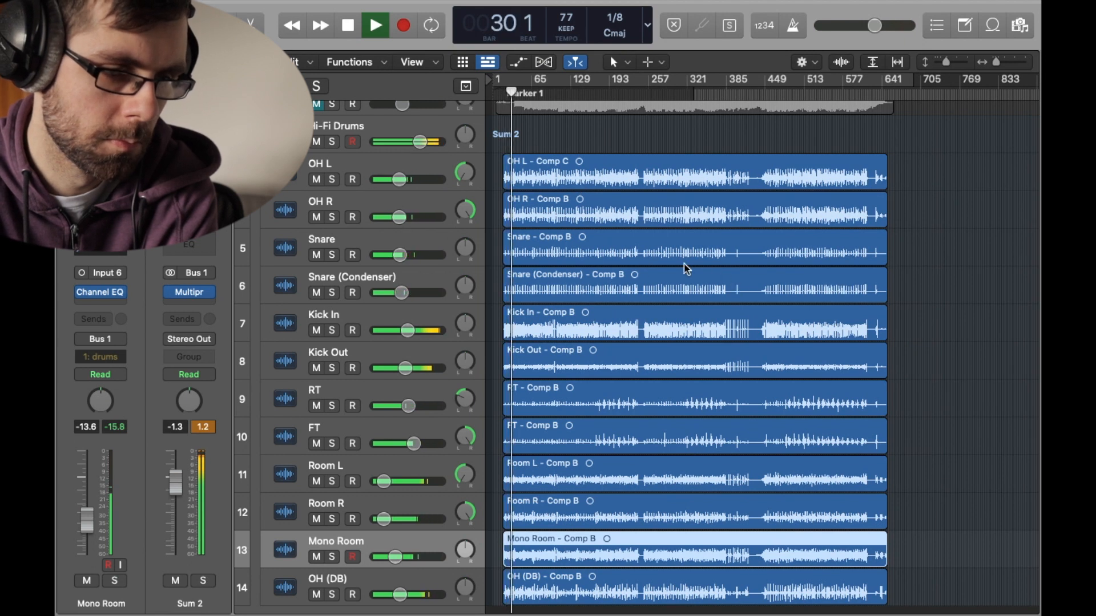
{"action": "key", "text": "z"}
{"action": "scroll", "coordinate": [635, 274], "scroll_direction": "down", "scroll_amount": 3}
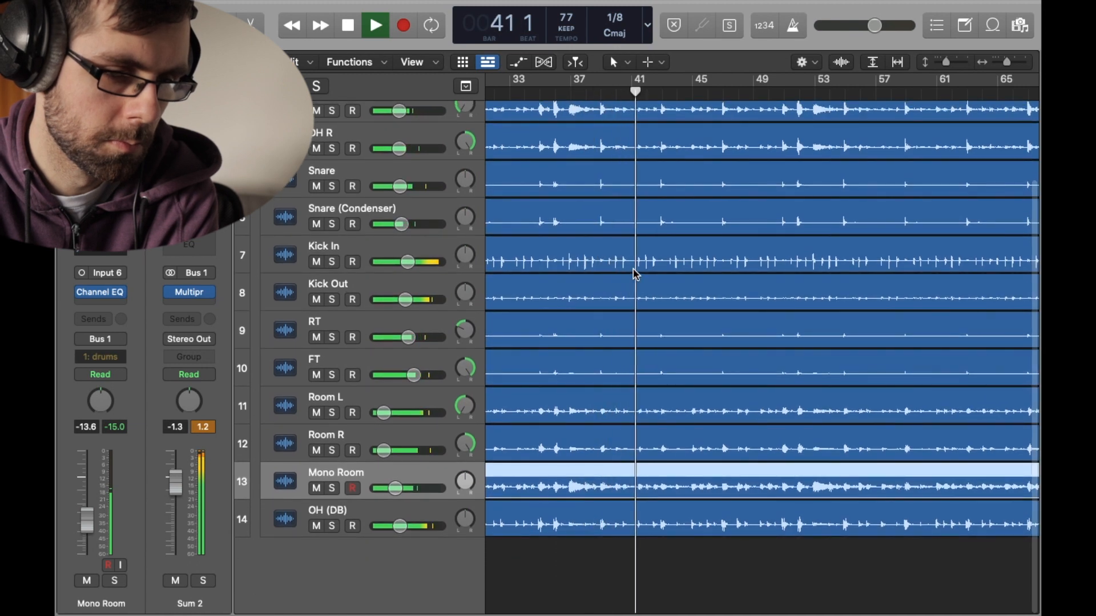
{"action": "key", "text": "z"}
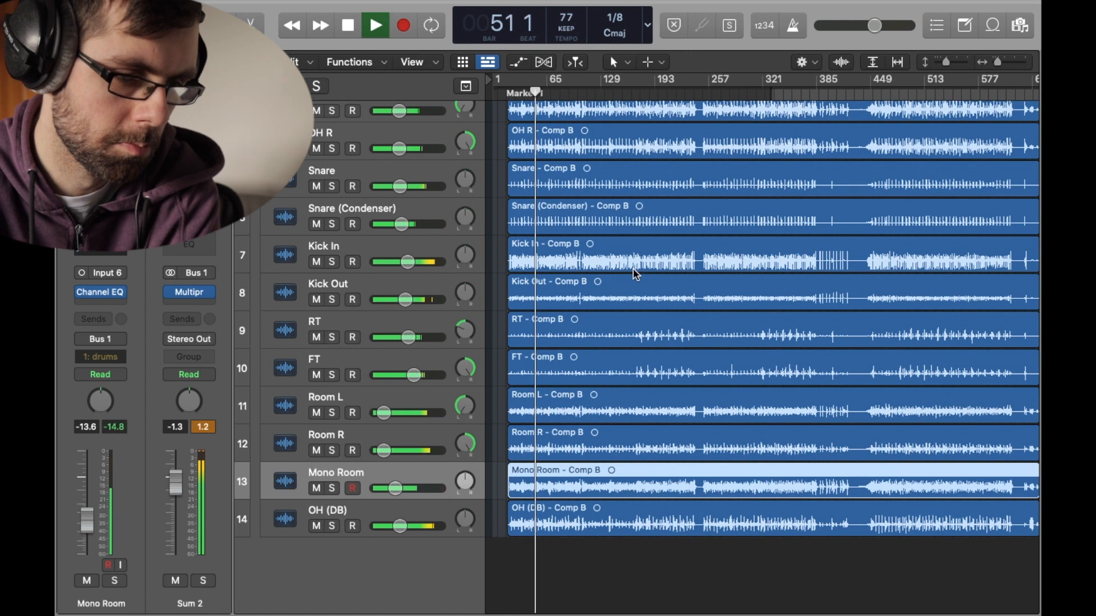
{"action": "key", "text": "space"}
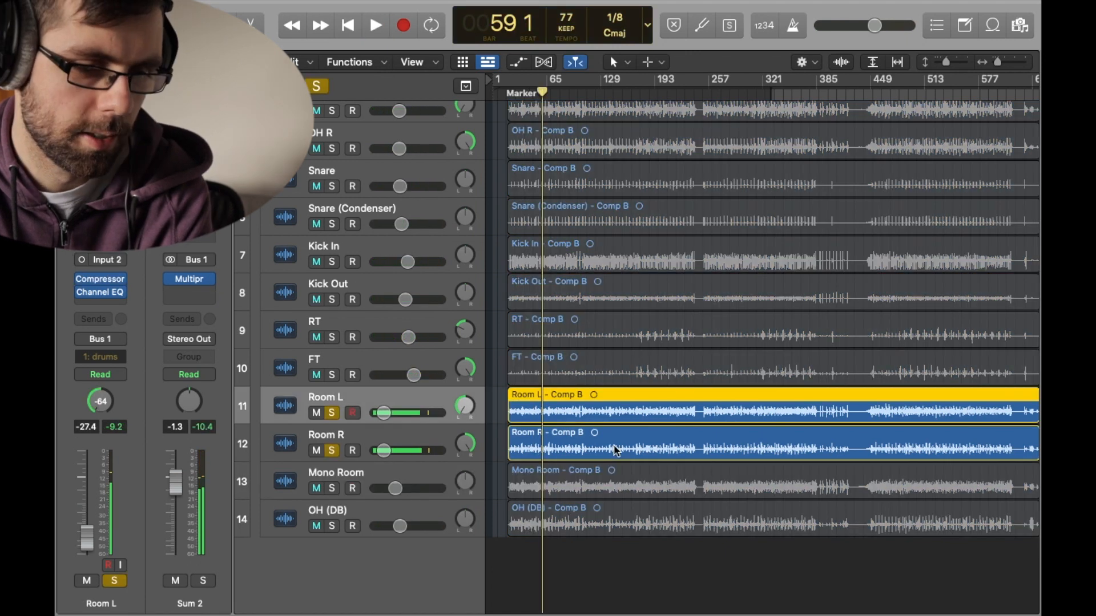
Open the Room L Compressor, play the soloed Room L and Room R tracks from bar 59, and close the Compressor
{"action": "key", "text": "super+Left"}
{"action": "key", "text": "super+Left"}
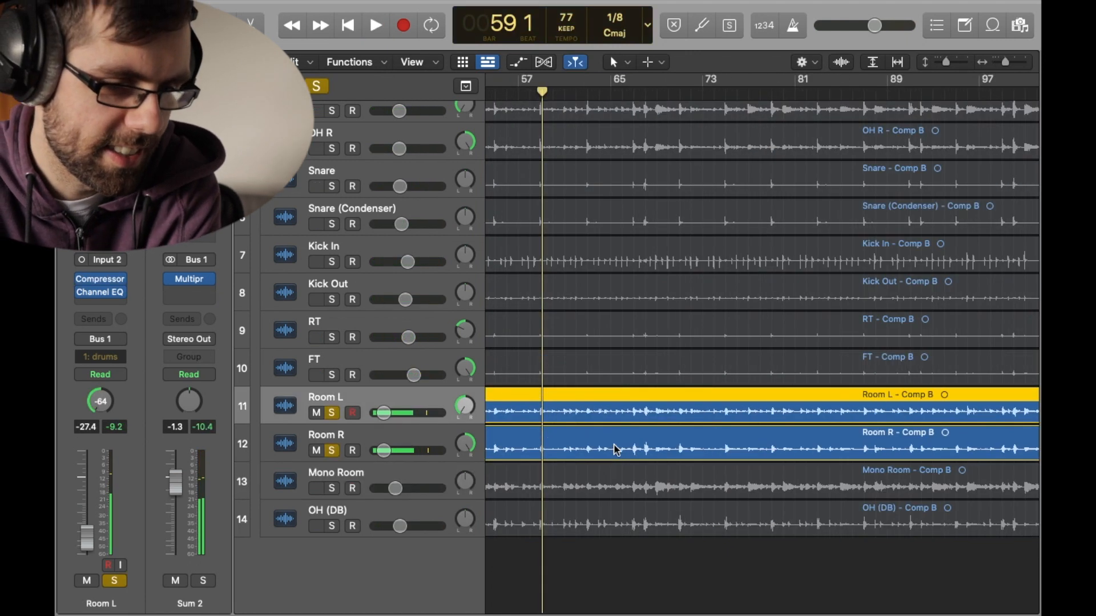
{"action": "key", "text": "super+Right"}
{"action": "key", "text": "super+Right"}
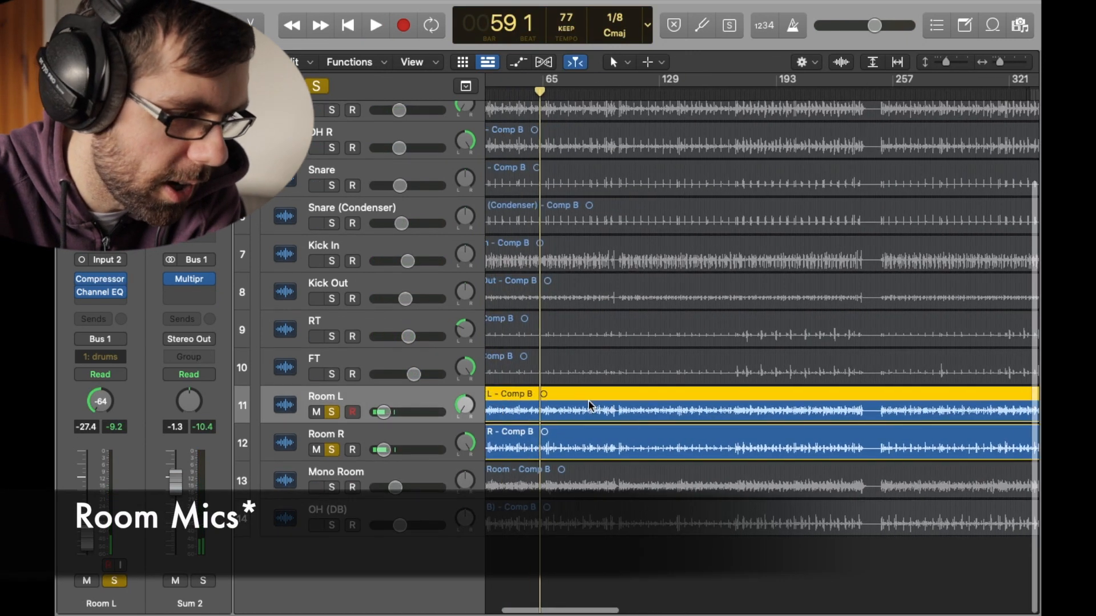
{"action": "left_click", "coordinate": [103, 280]}
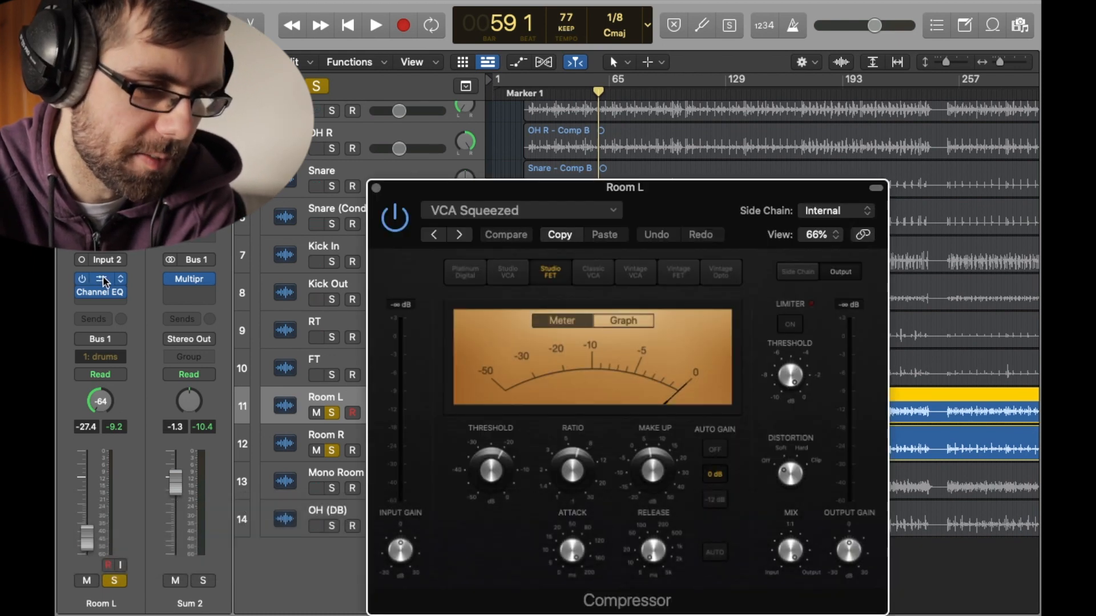
{"action": "key", "text": "space"}
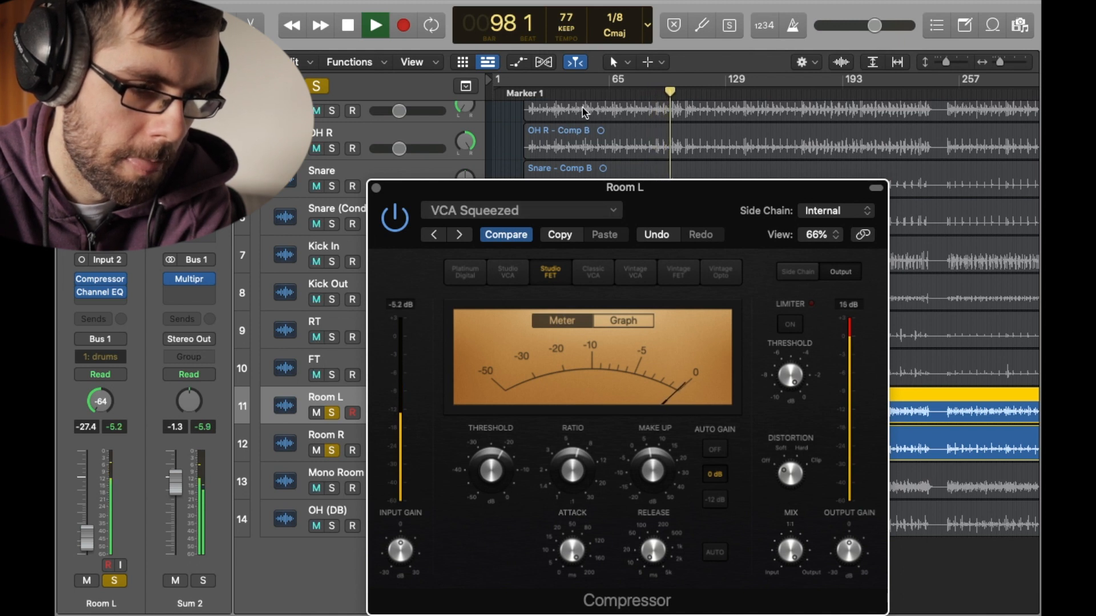
{"action": "left_click", "coordinate": [376, 187]}
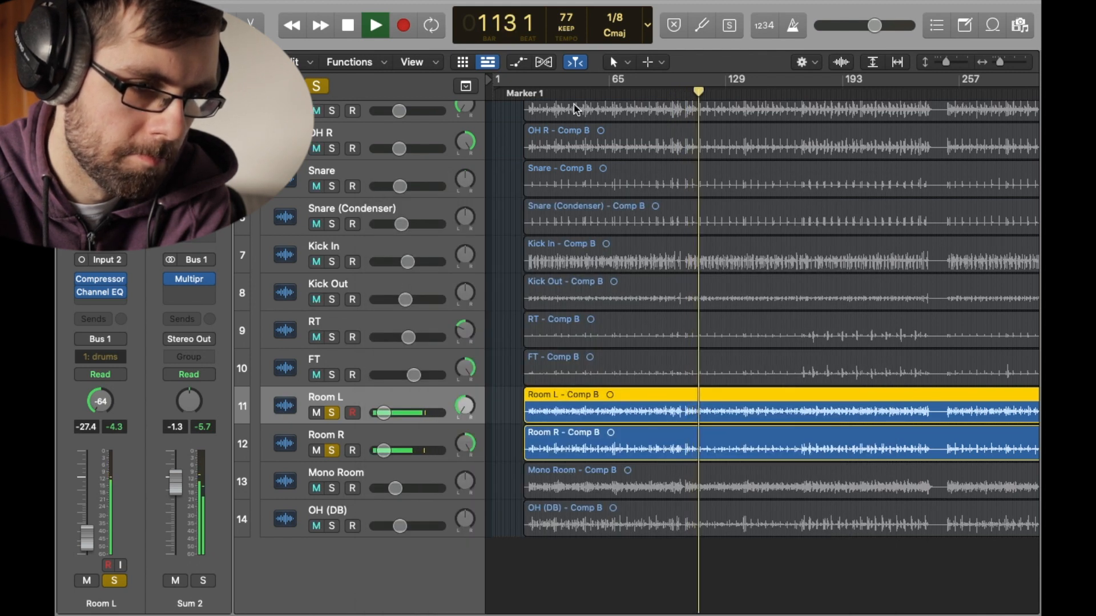
Replay the soloed room mics from around bar 35, stop playback, and toggle the solo on Room L
{"action": "left_click", "coordinate": [554, 83]}
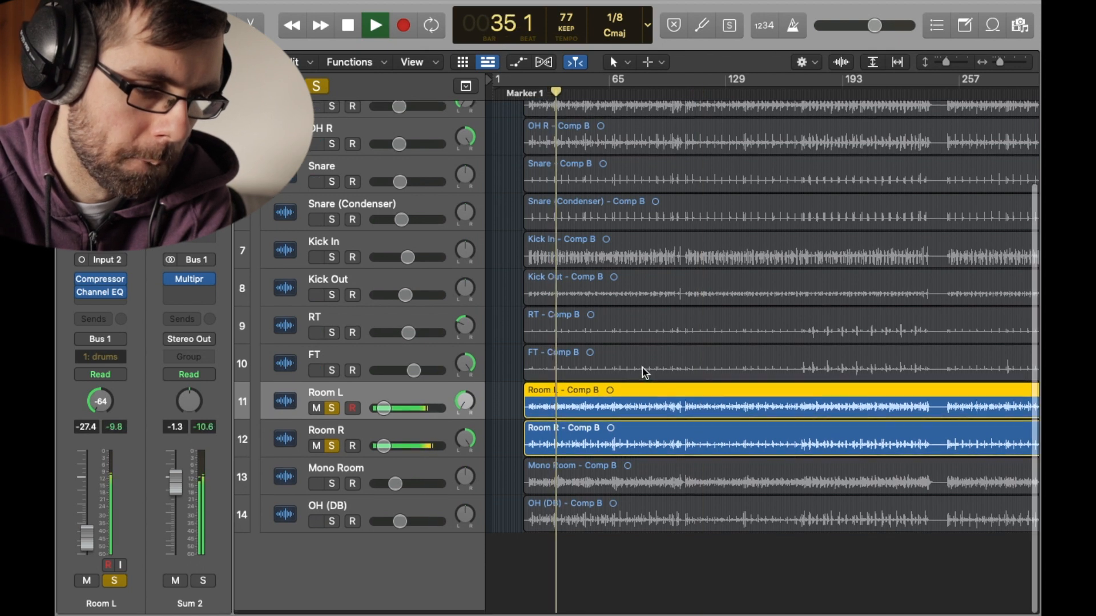
{"action": "key", "text": "space"}
{"action": "key", "text": "super+a"}
{"action": "key", "text": "z"}
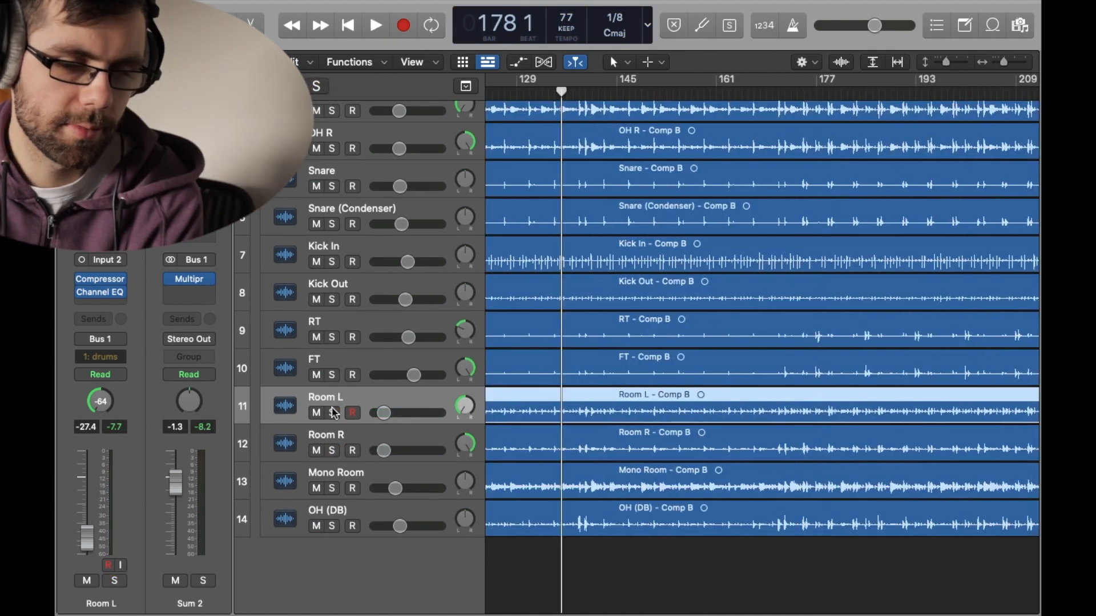
{"action": "left_click", "coordinate": [332, 412]}
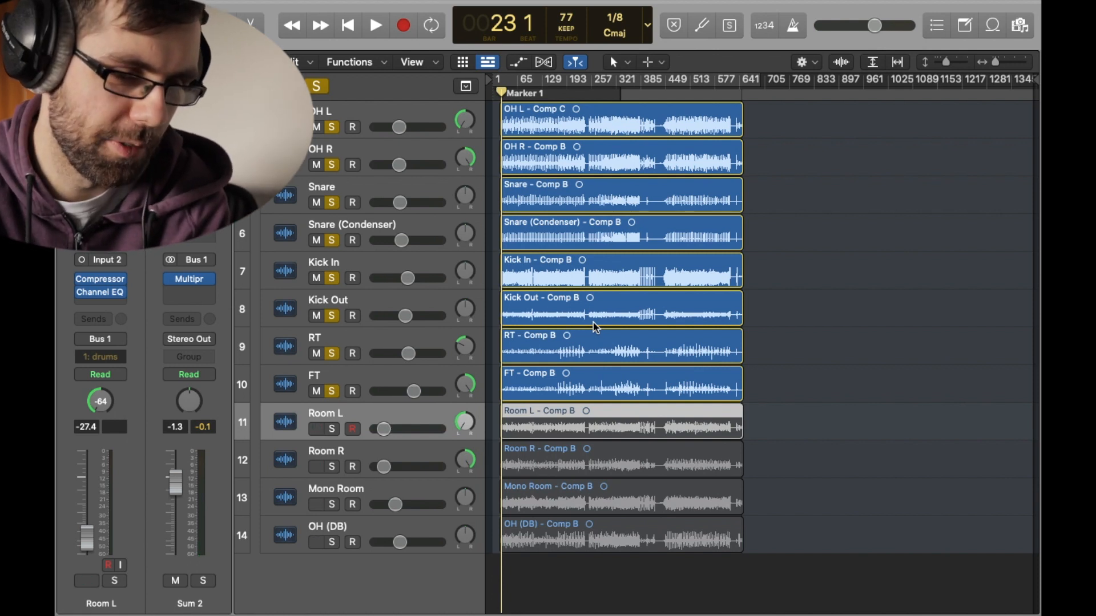
Move the playhead to bar 16, just before the drum regions begin
{"action": "key", "text": "super+Right"}
{"action": "key", "text": "super+Right"}
{"action": "key", "text": "super+Right"}
{"action": "key", "text": "super+Right"}
{"action": "key", "text": "super+Right"}
{"action": "key", "text": "super+Right"}
{"action": "key", "text": "super+Right"}
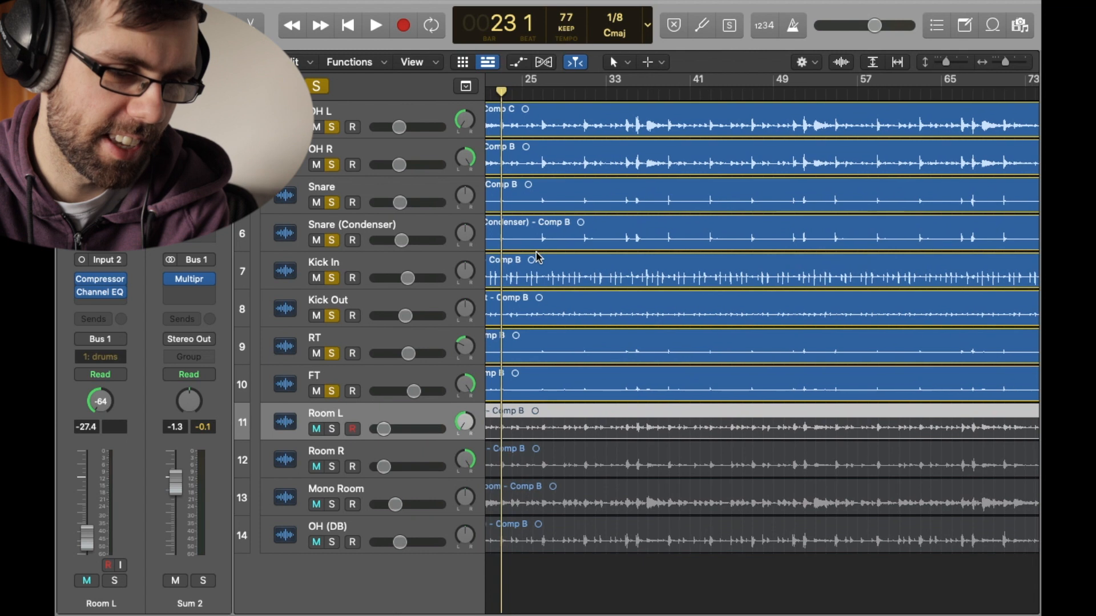
{"action": "key", "text": "super+Left"}
{"action": "key", "text": "super+Left"}
{"action": "key", "text": "super+Left"}
{"action": "key", "text": "super+Left"}
{"action": "key", "text": "super+Left"}
{"action": "key", "text": "super+Left"}
{"action": "left_click", "coordinate": [494, 93]}
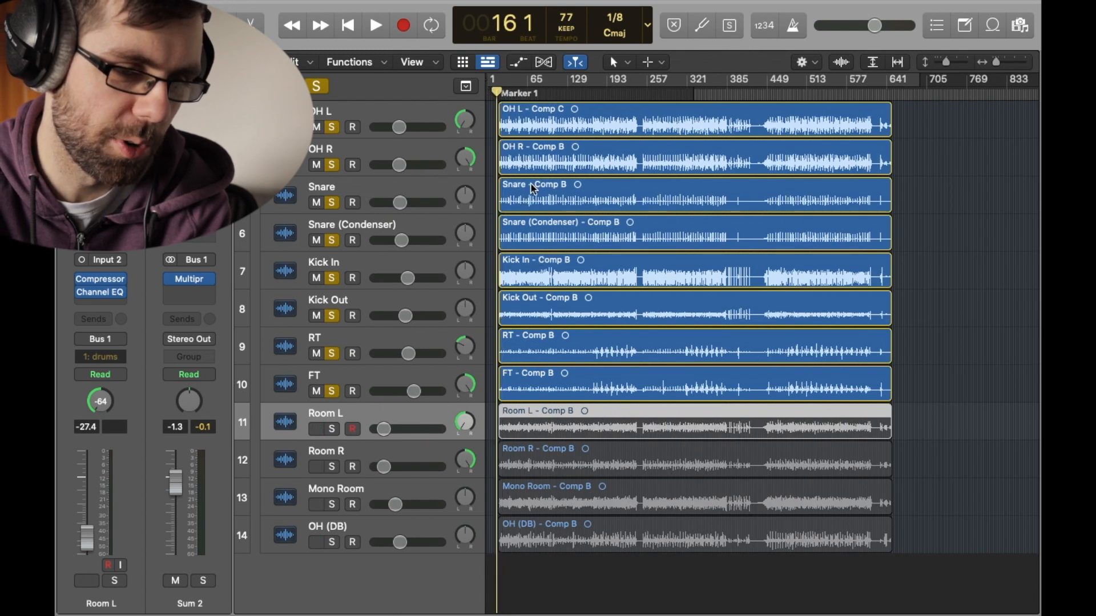
Play the soloed overhead, snare, kick and tom tracks from bar 16 with the room mics and OH (DB) left out
{"action": "key", "text": "super+Right"}
{"action": "key", "text": "super+Right"}
{"action": "key", "text": "super+Right"}
{"action": "key", "text": "super+Right"}
{"action": "key", "text": "super+Right"}
{"action": "key", "text": "super+Right"}
{"action": "key", "text": "super+Right"}
{"action": "key", "text": "space"}
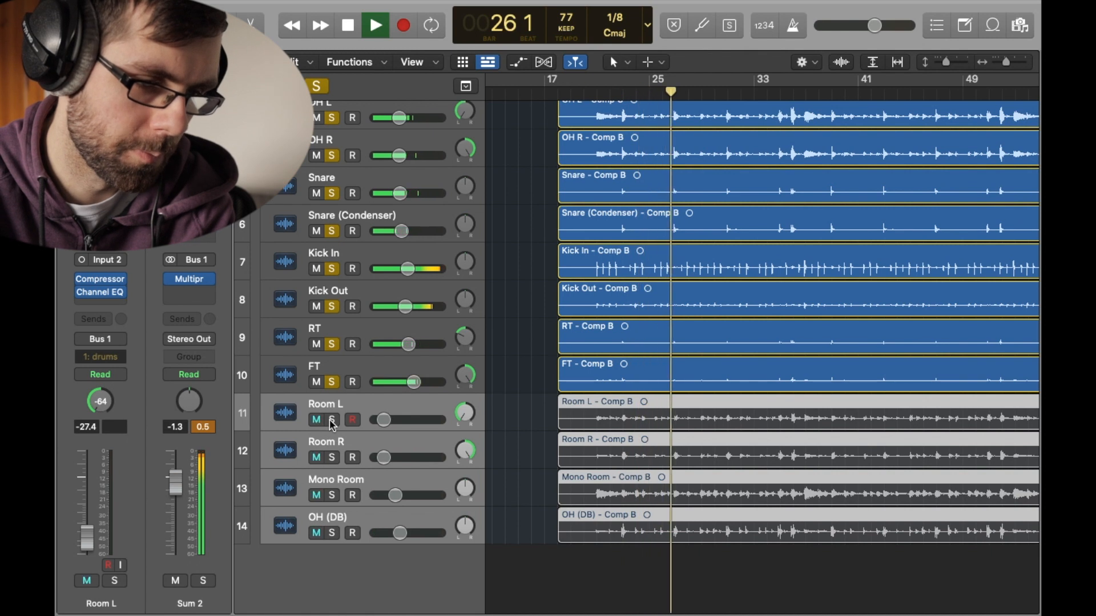
Toggle solo on Room L, Room R, Mono Room and OH (DB) together during playback, leaving them soloed with the close mics
{"action": "left_click", "coordinate": [331, 421]}
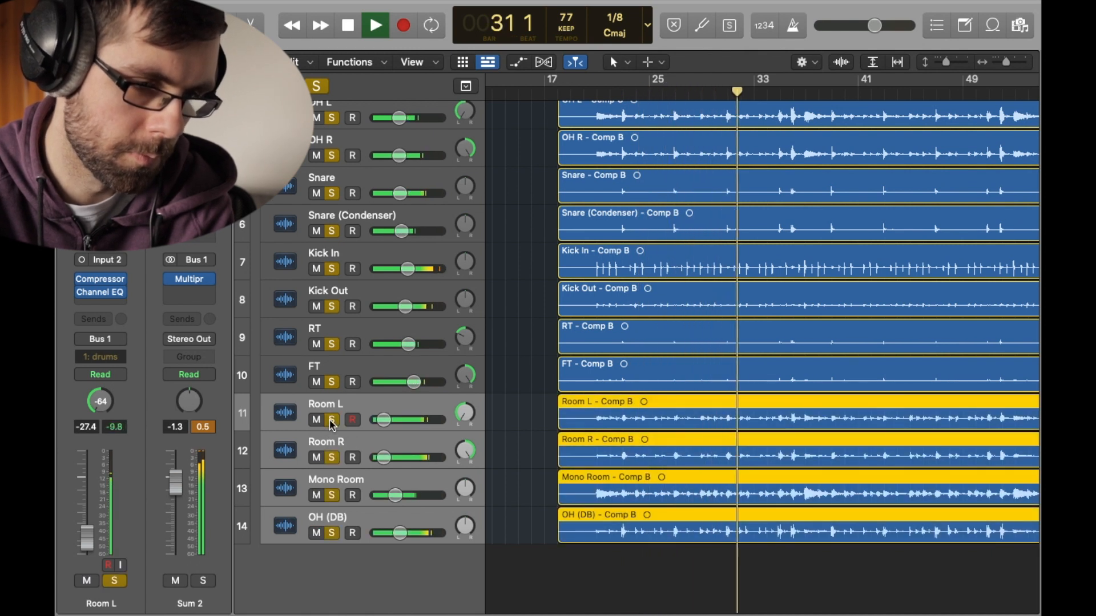
{"action": "left_click", "coordinate": [330, 420]}
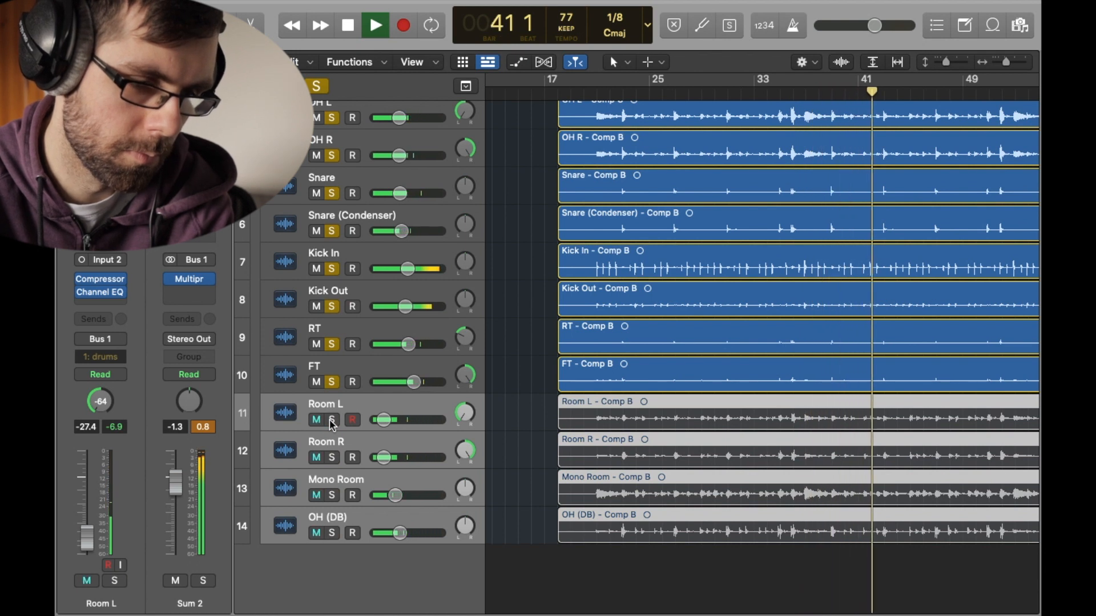
{"action": "left_click", "coordinate": [331, 420]}
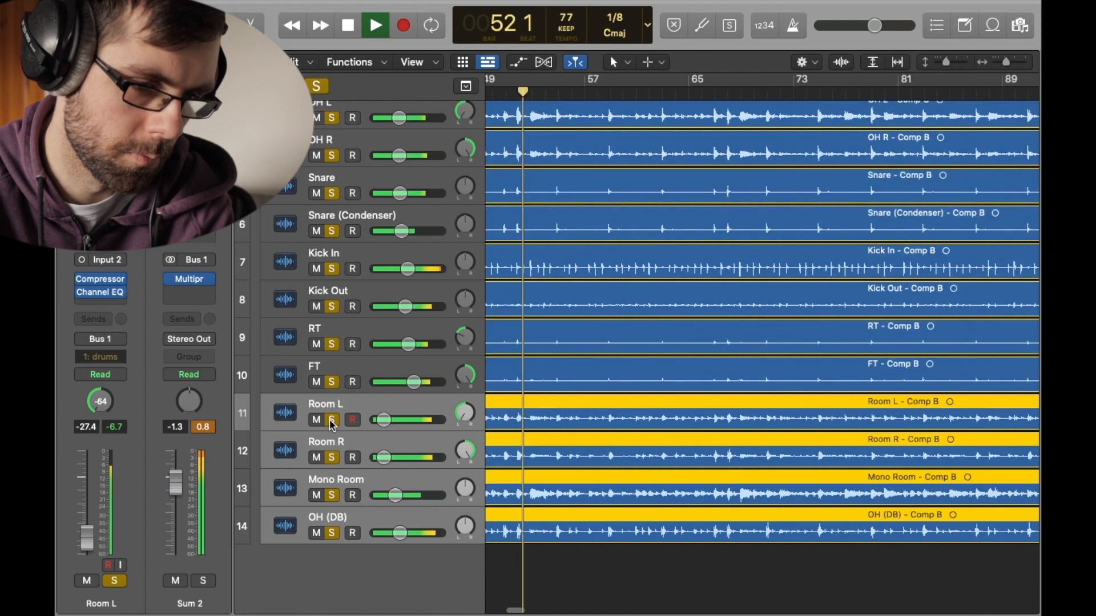
{"action": "left_click", "coordinate": [331, 420]}
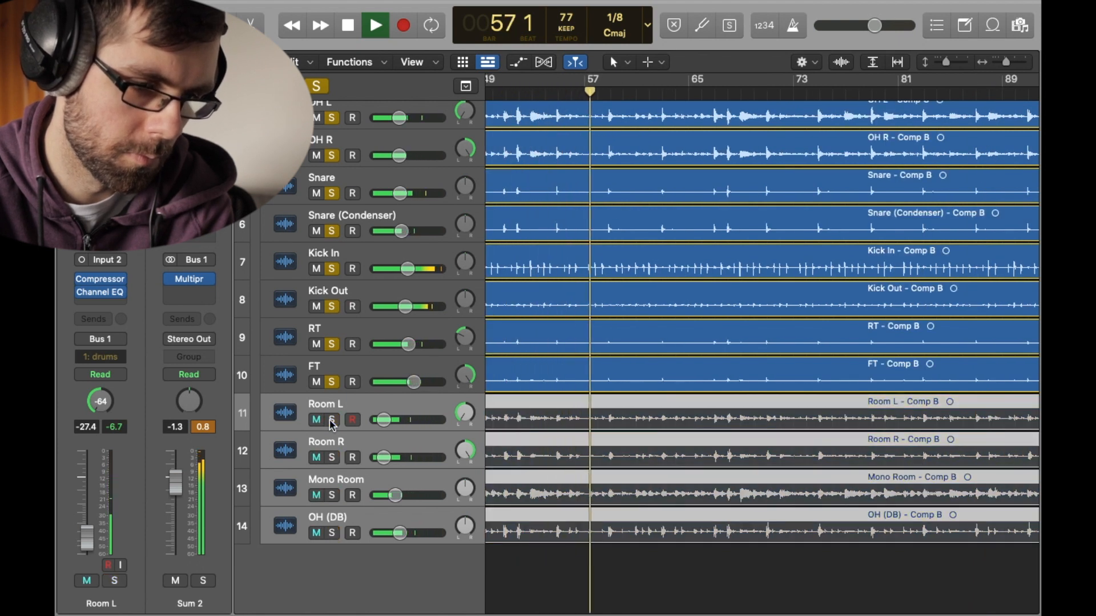
{"action": "left_click", "coordinate": [331, 421]}
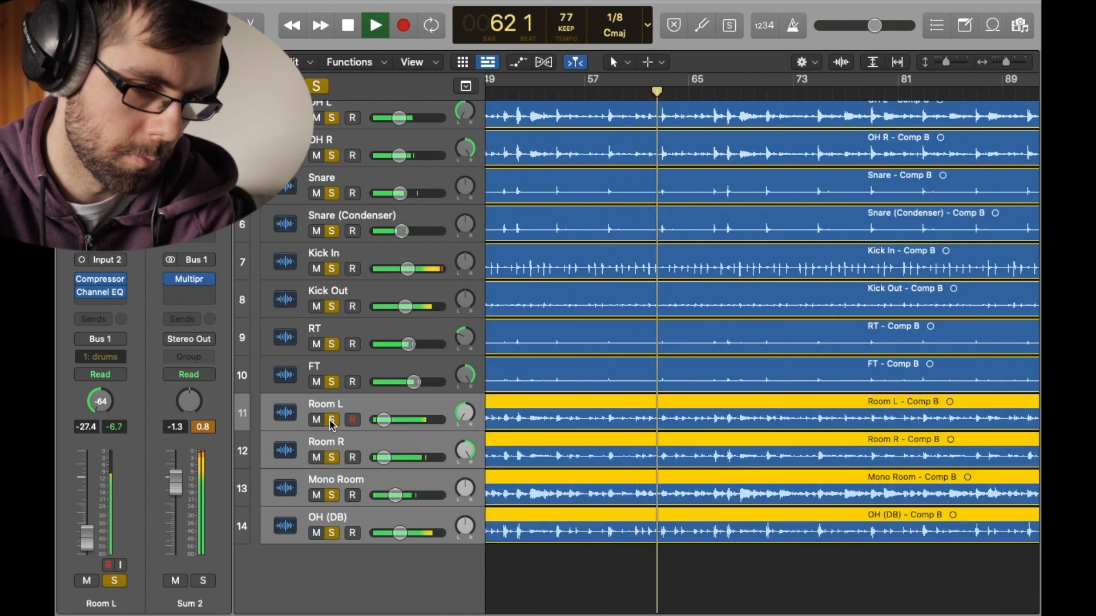